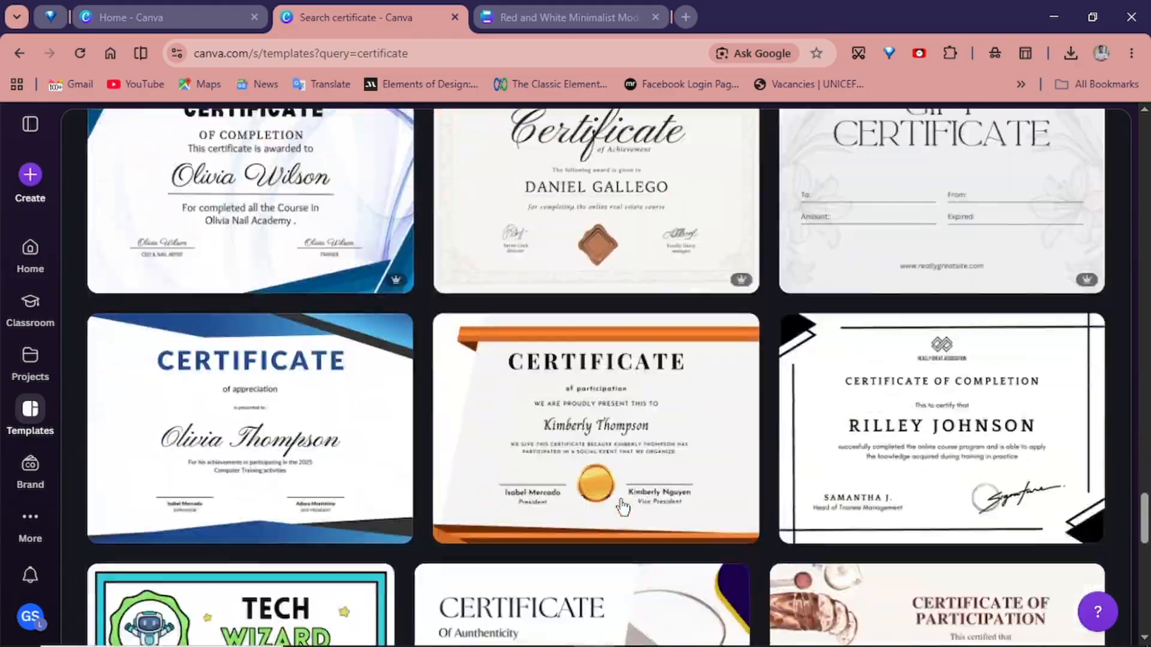
# Browse the certificate templates and open the Red and White Minimalist Modern Completion Certificate for customizing
pyautogui.scroll(5, 622, 507)
pyautogui.scroll(15, 622, 507)
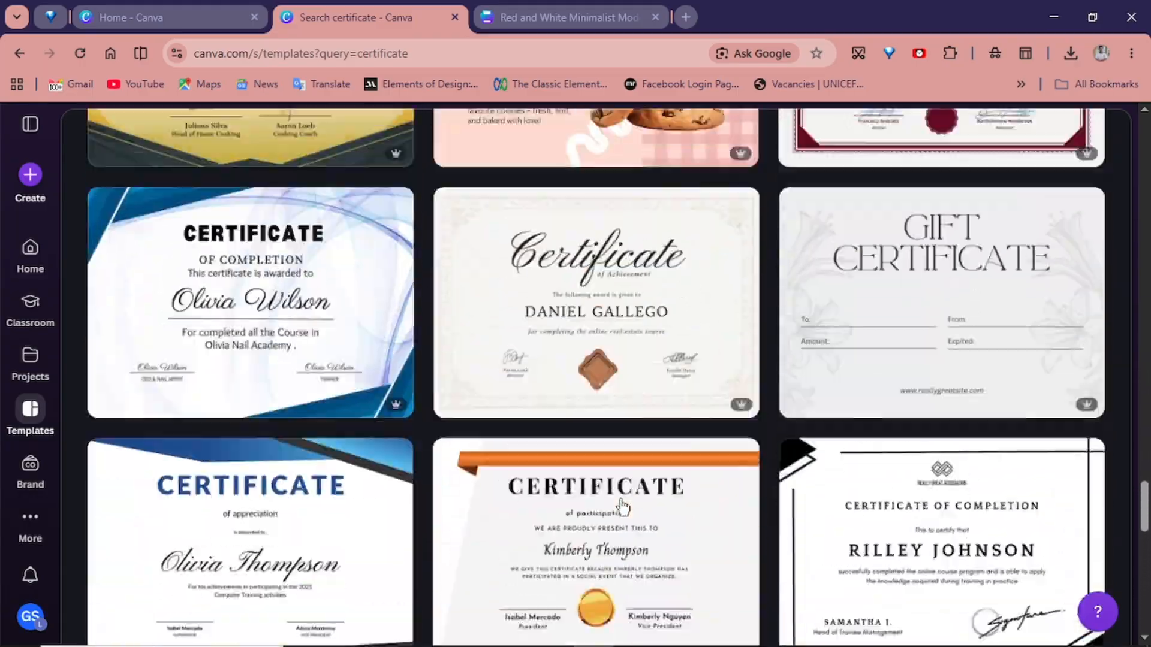
pyautogui.scroll(15, 622, 507)
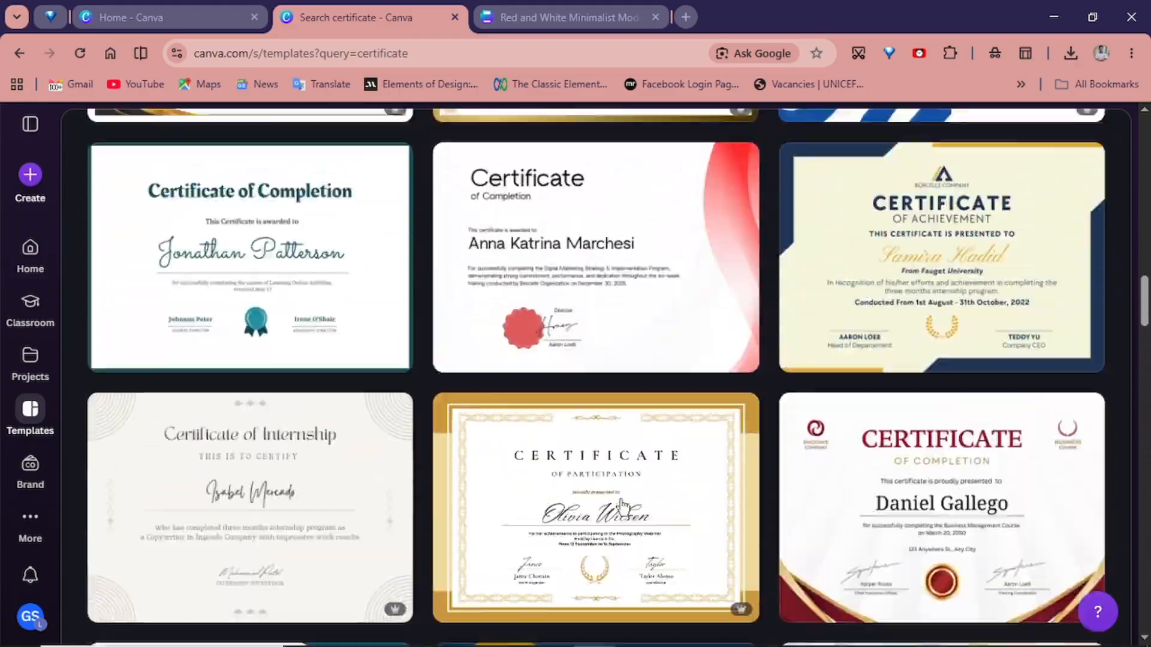
pyautogui.scroll(2, 622, 507)
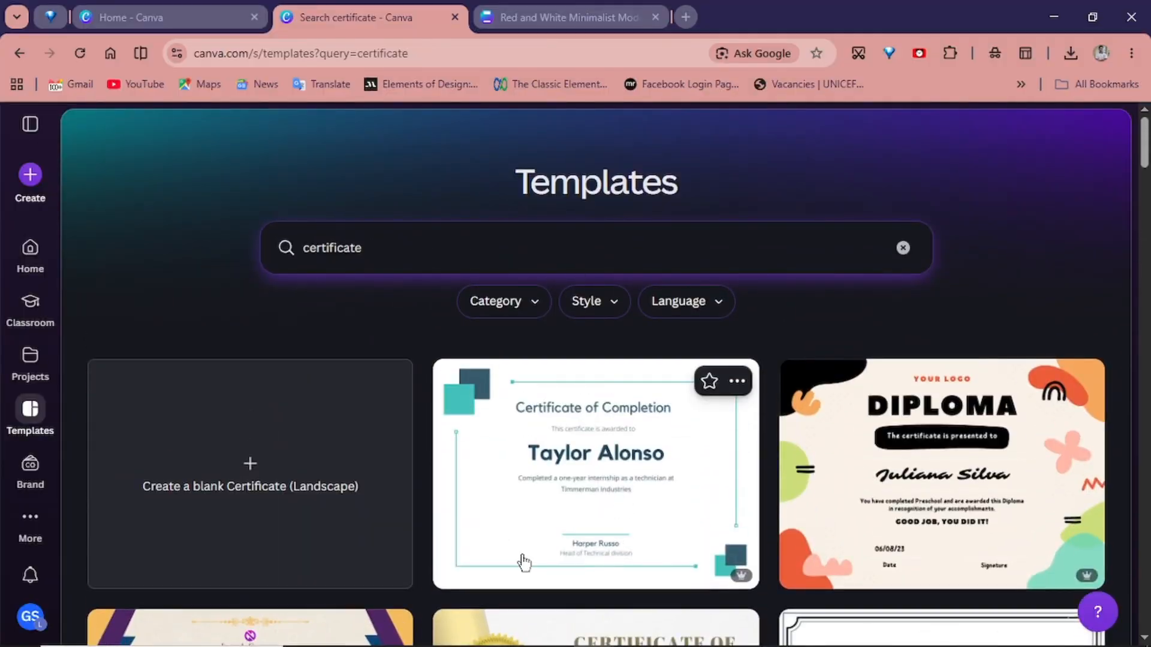
pyautogui.scroll(-8, 524, 562)
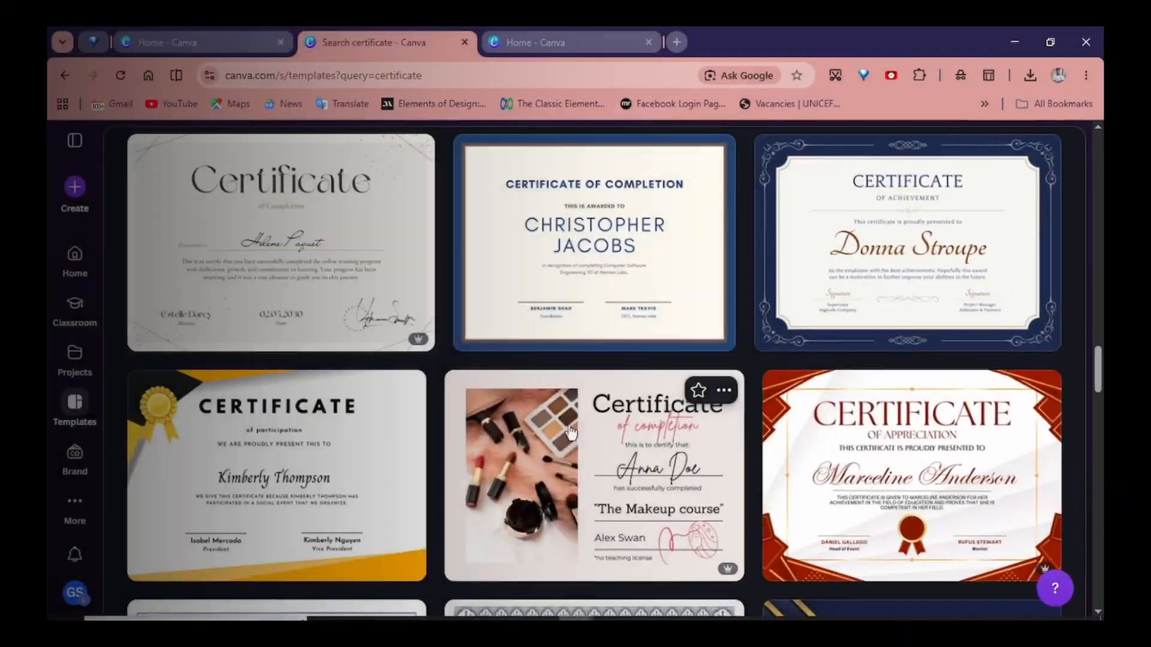
pyautogui.scroll(10, 570, 440)
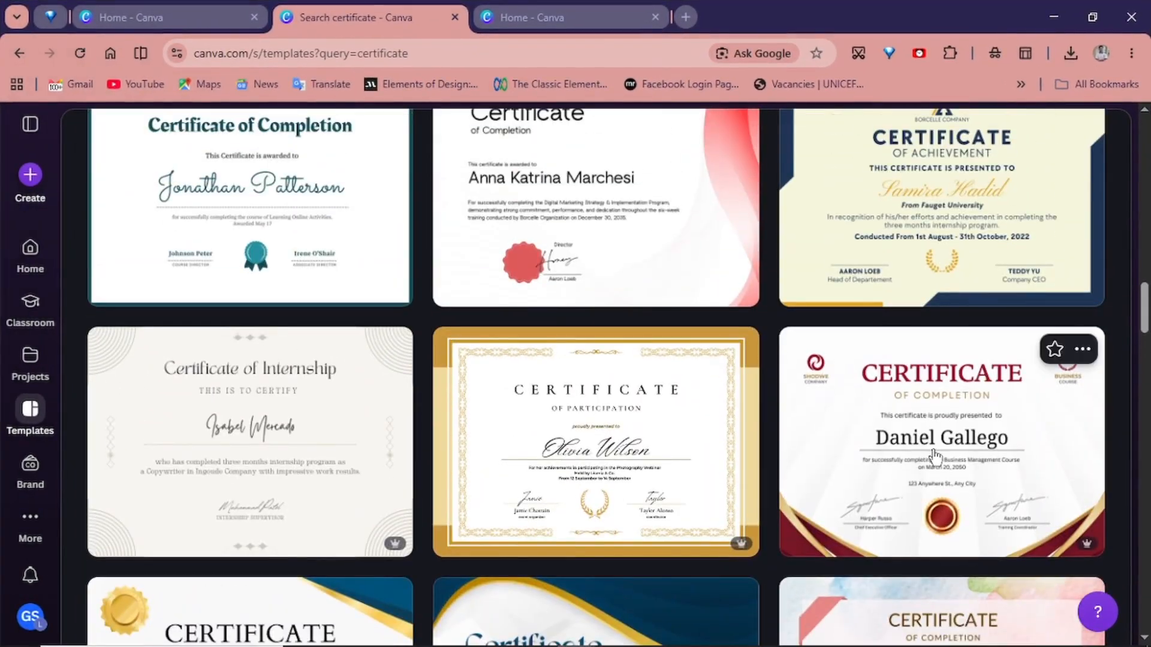
pyautogui.click(949, 450)
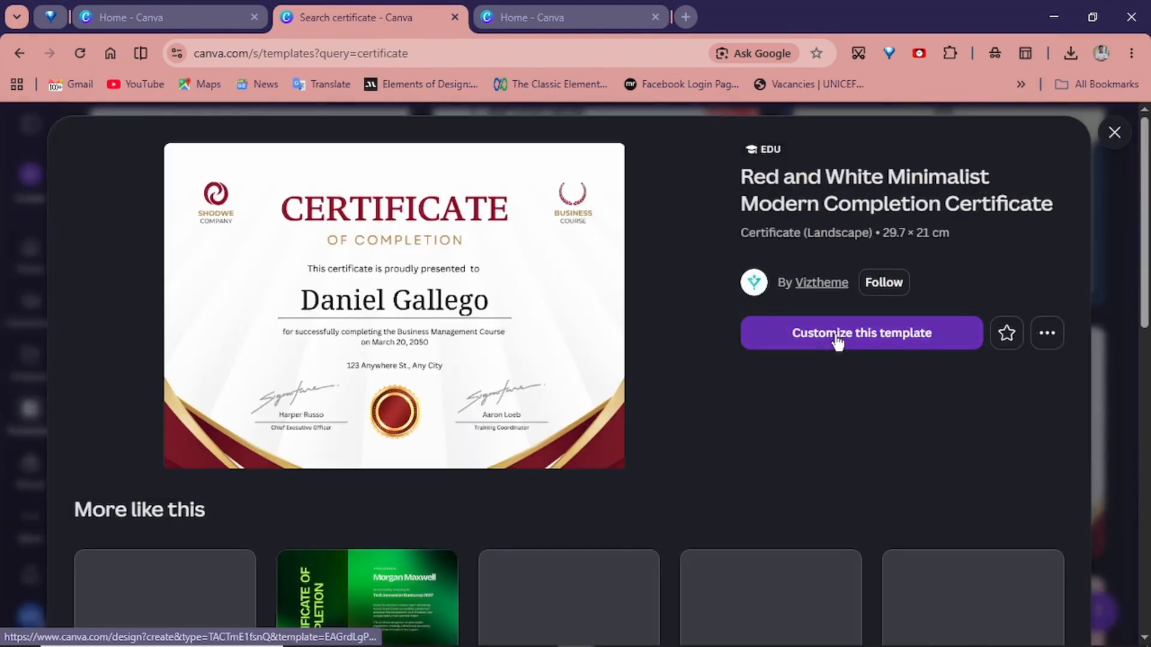
pyautogui.click(838, 342)
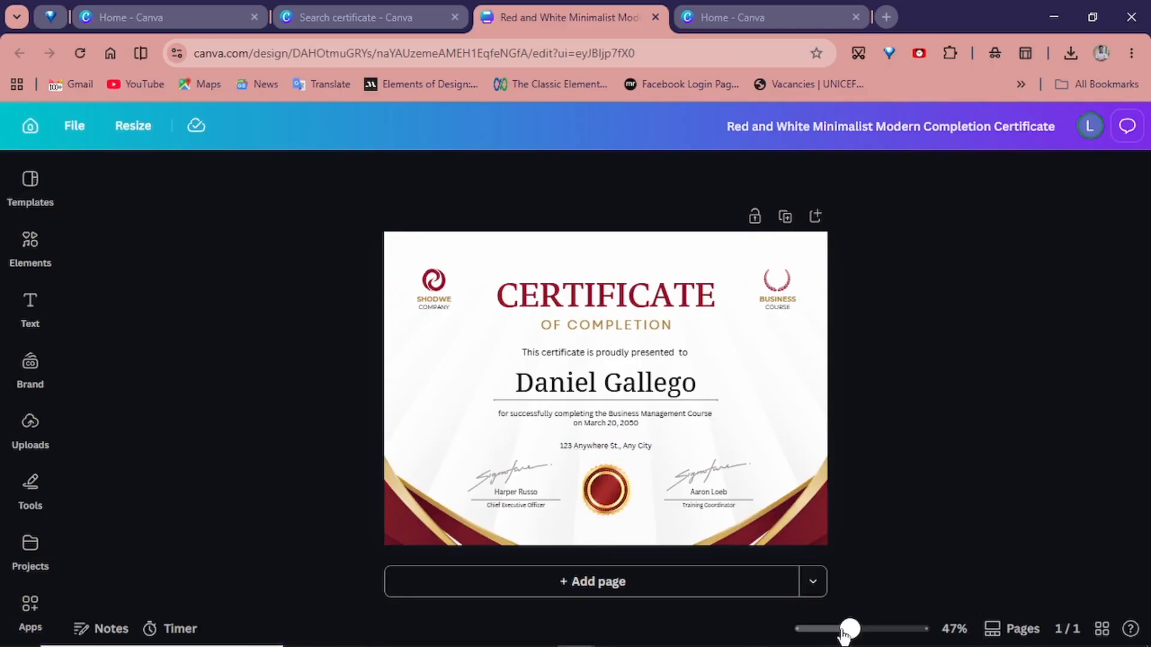
pyautogui.moveTo(850, 629); pyautogui.dragTo(863, 629)
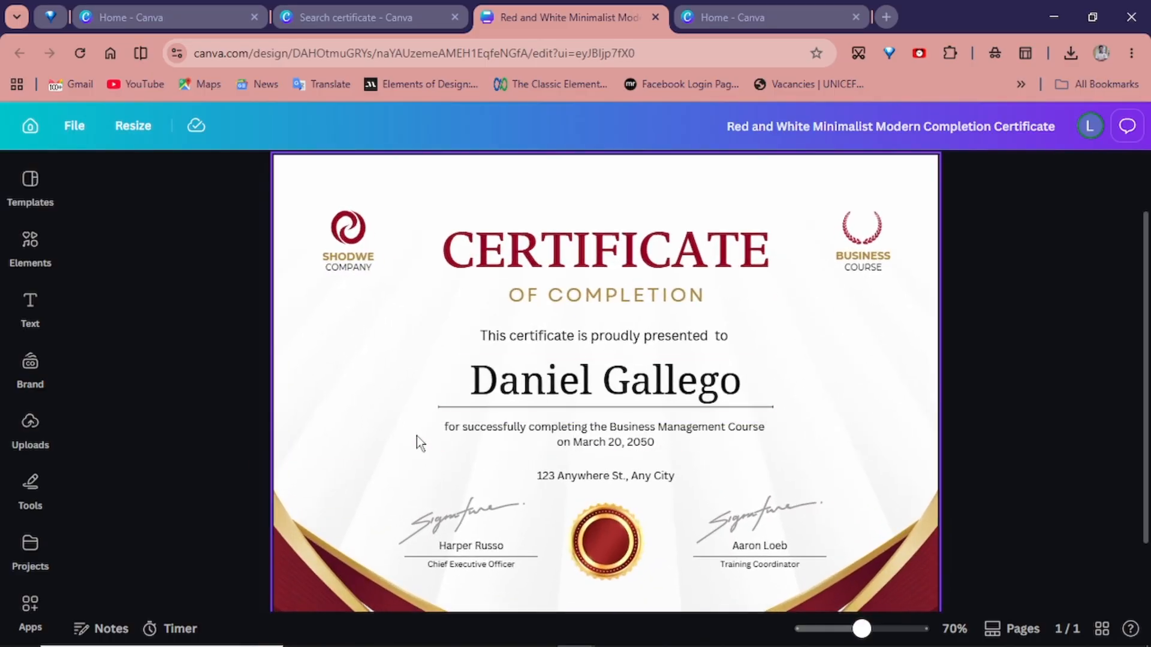
# Switch to the Gemini window and review the columns of updated_course_completions.xlsx
pyautogui.hotkey('alt', 'Tab')
pyautogui.hotkey('alt', 'Tab')
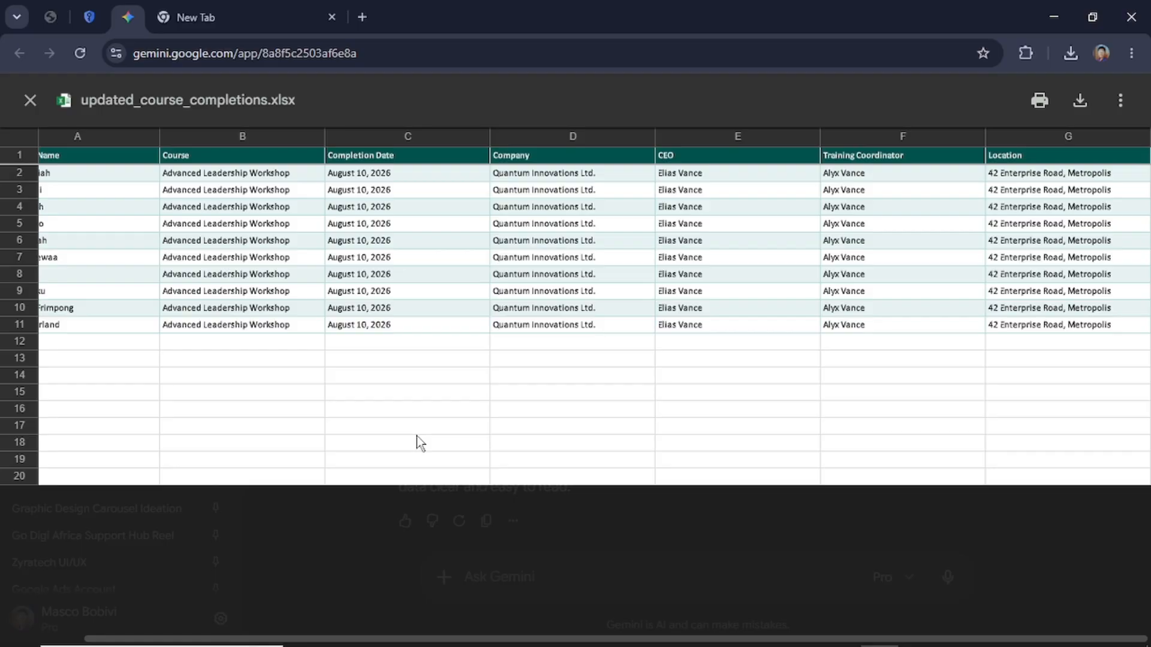
pyautogui.hscroll(-2, 164, 411)
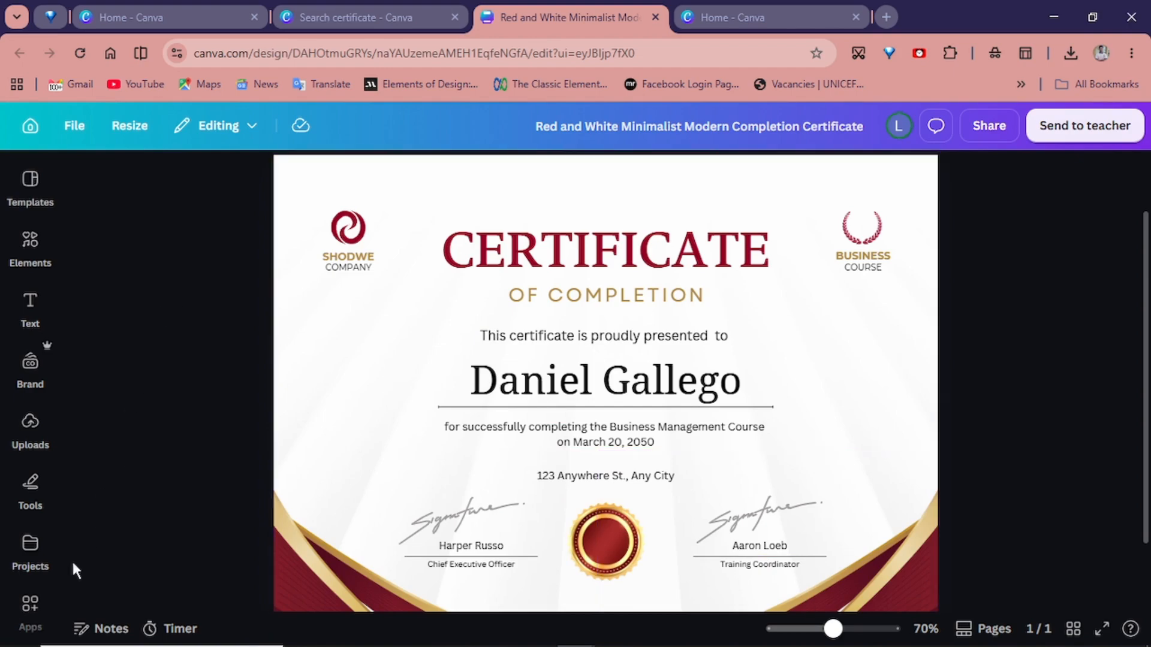
# Search the Canva apps for "bulk create" and open the Bulk create app
pyautogui.click(30, 605)
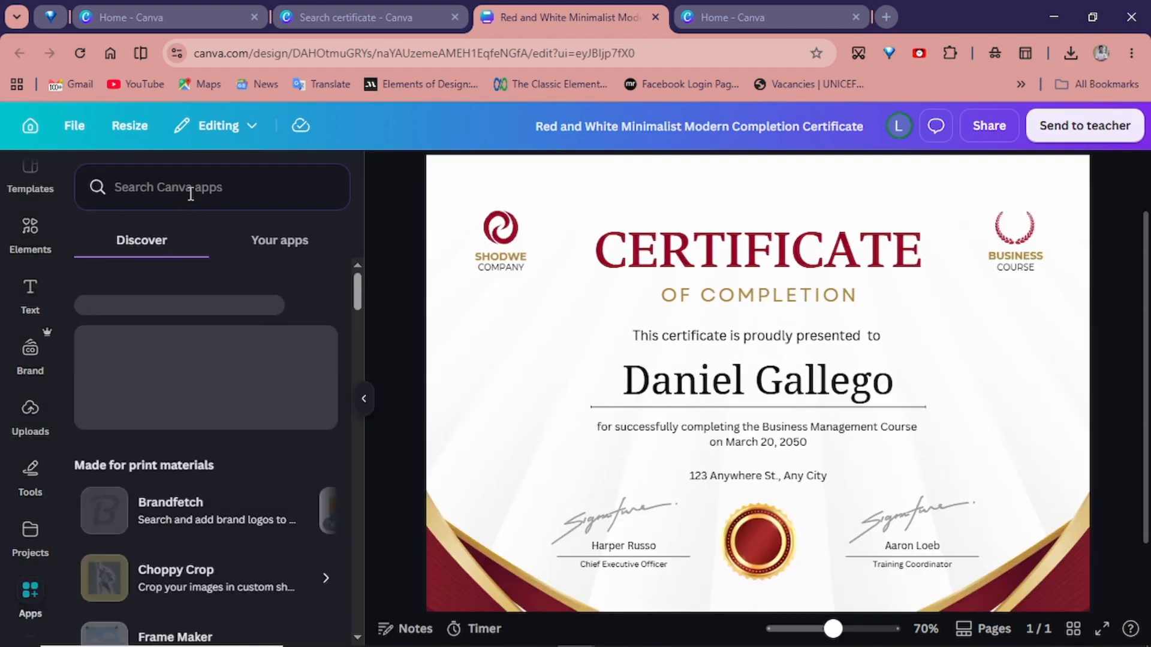
pyautogui.click(191, 194)
pyautogui.write('bul')
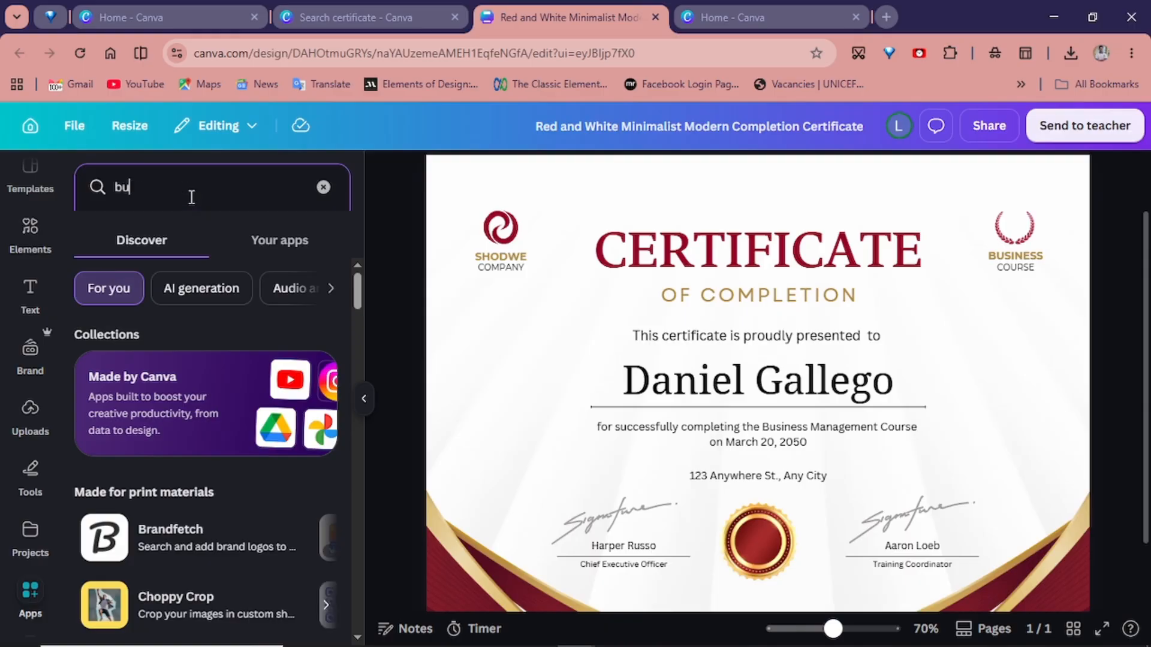
pyautogui.write('k create')
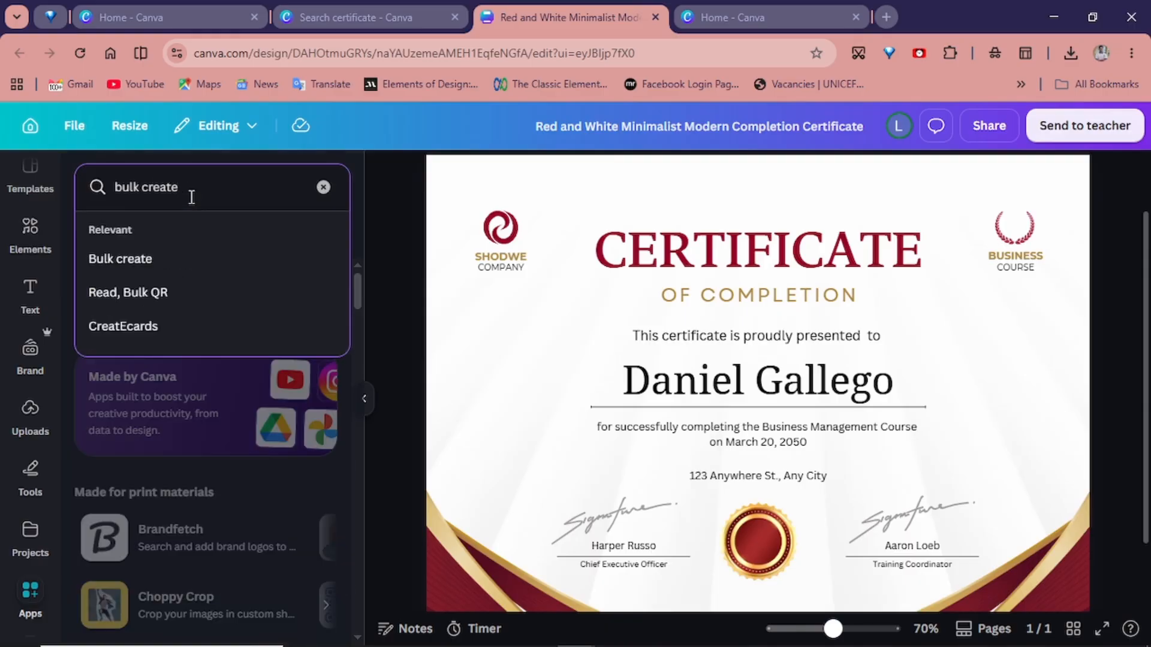
pyautogui.press('Return')
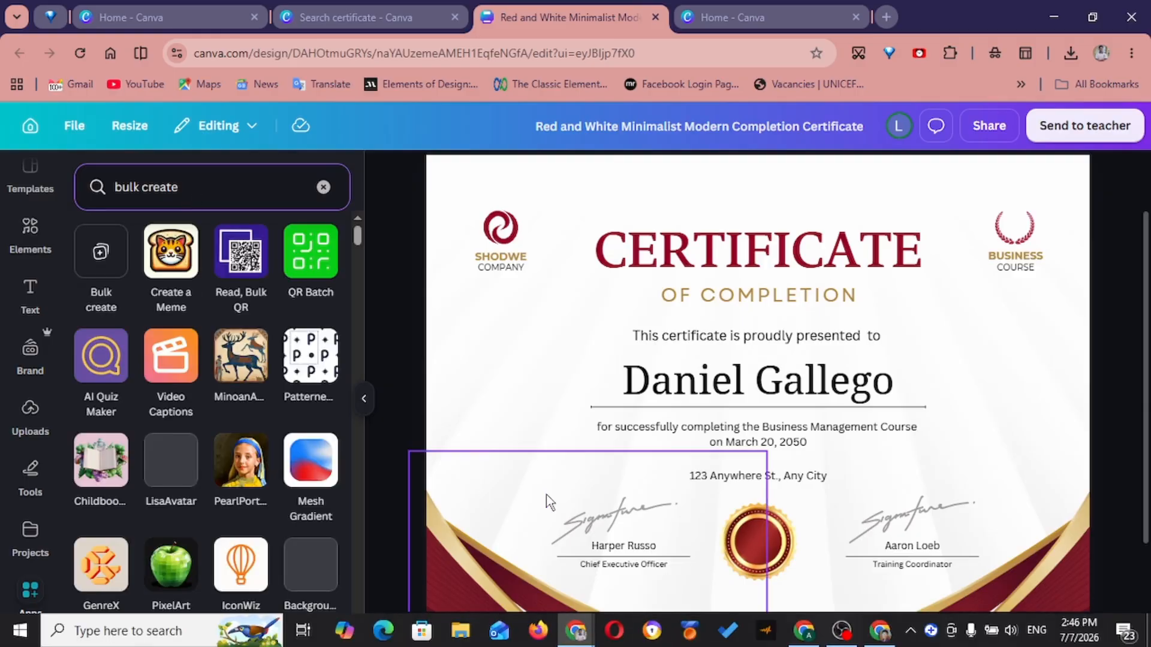
pyautogui.click(101, 257)
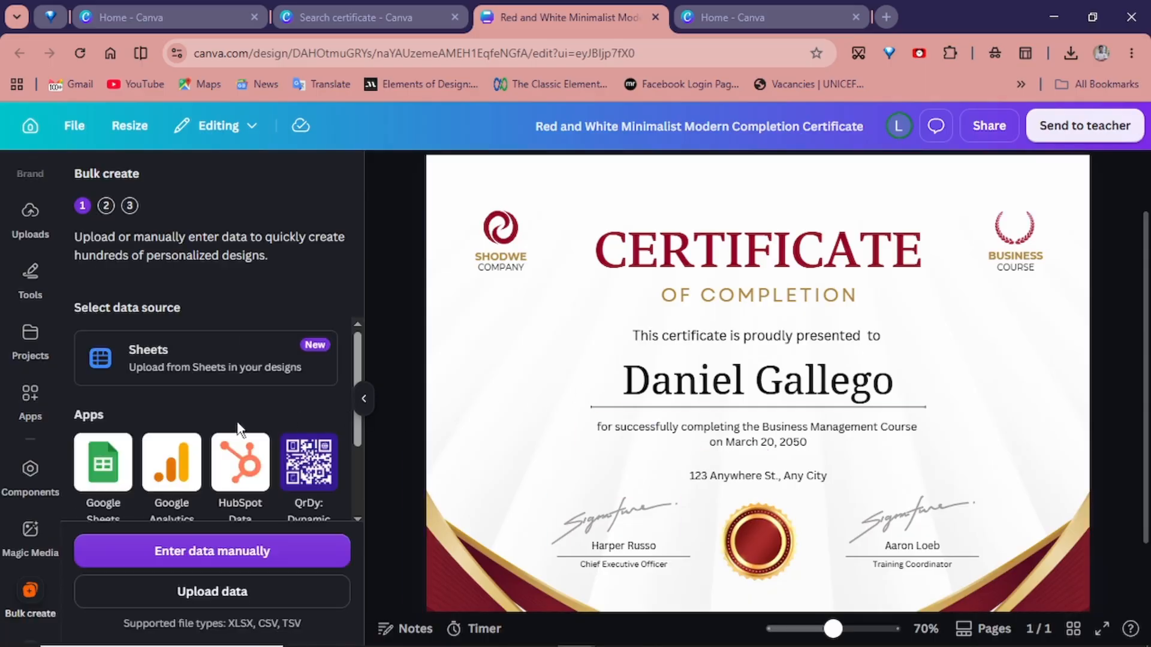
# Upload the updated_course_completions file as the data source and accept the Training Records sheet with range A1 to G11
pyautogui.scroll(-3, 237, 424)
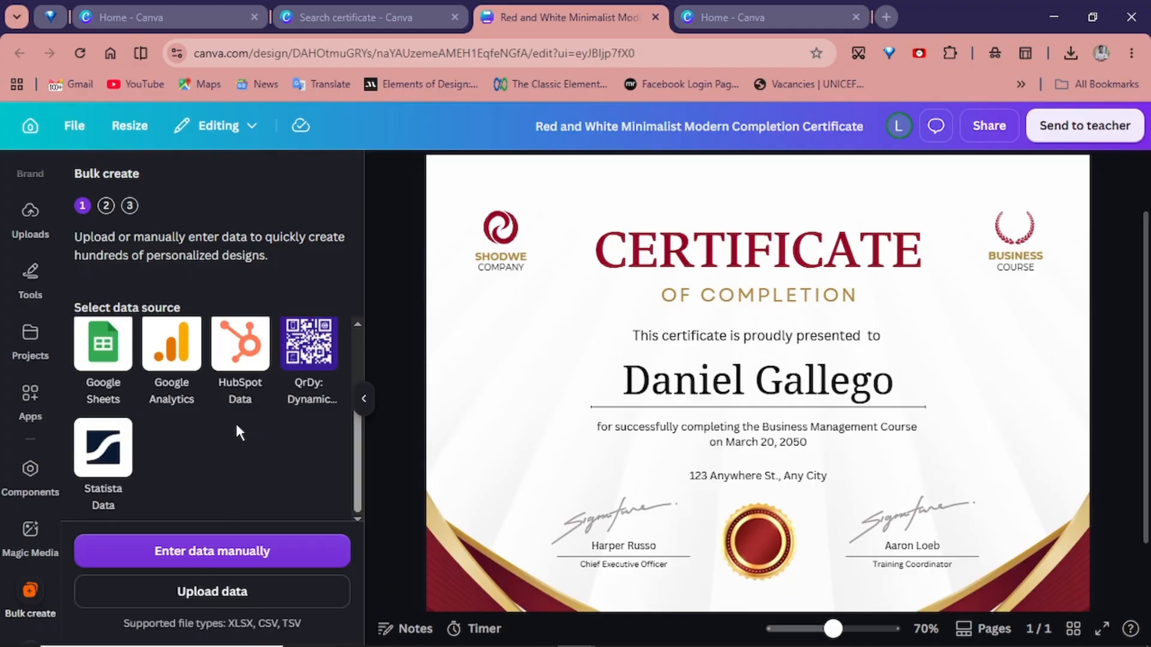
pyautogui.click(203, 594)
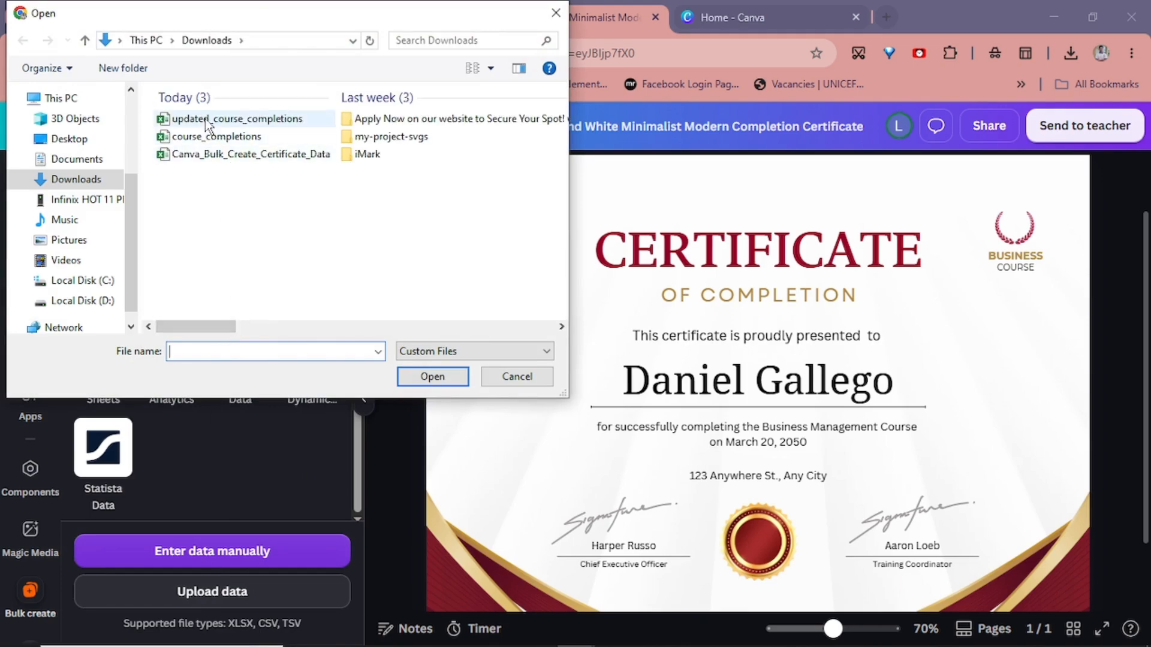
pyautogui.click(208, 123)
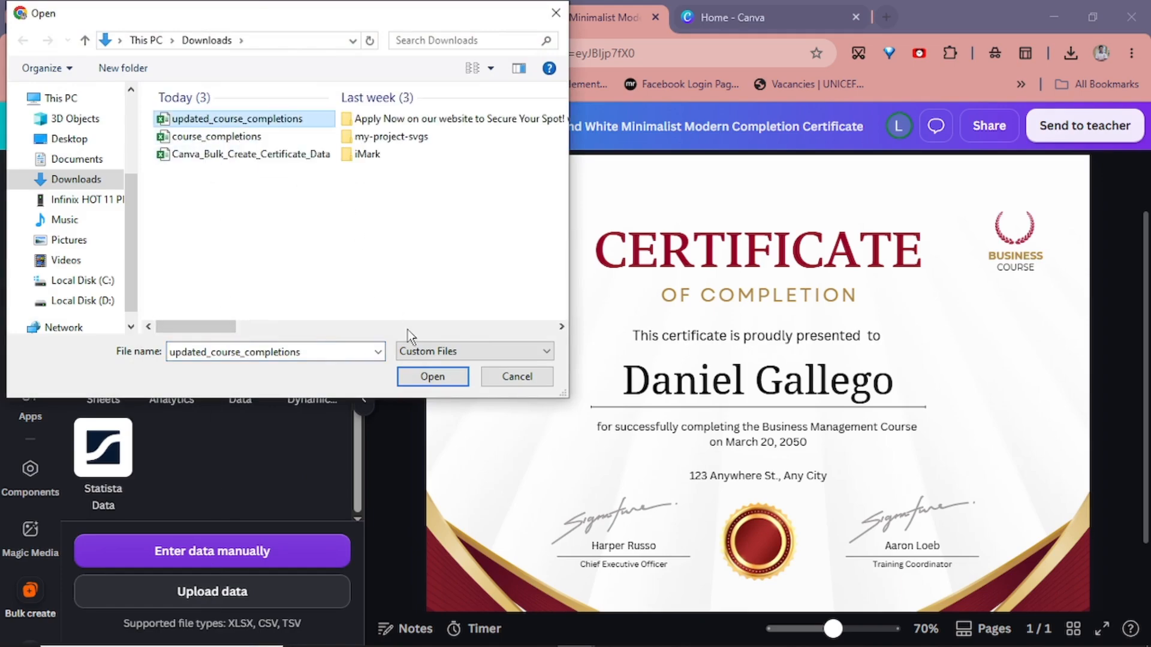
pyautogui.click(420, 376)
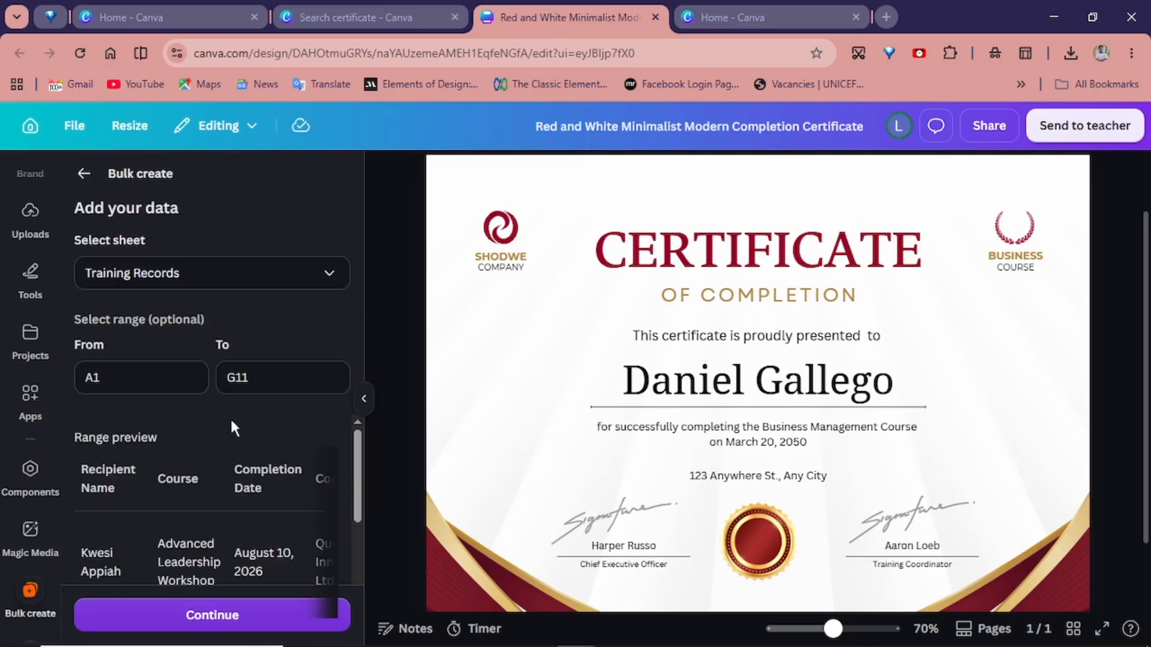
pyautogui.scroll(-1, 206, 428)
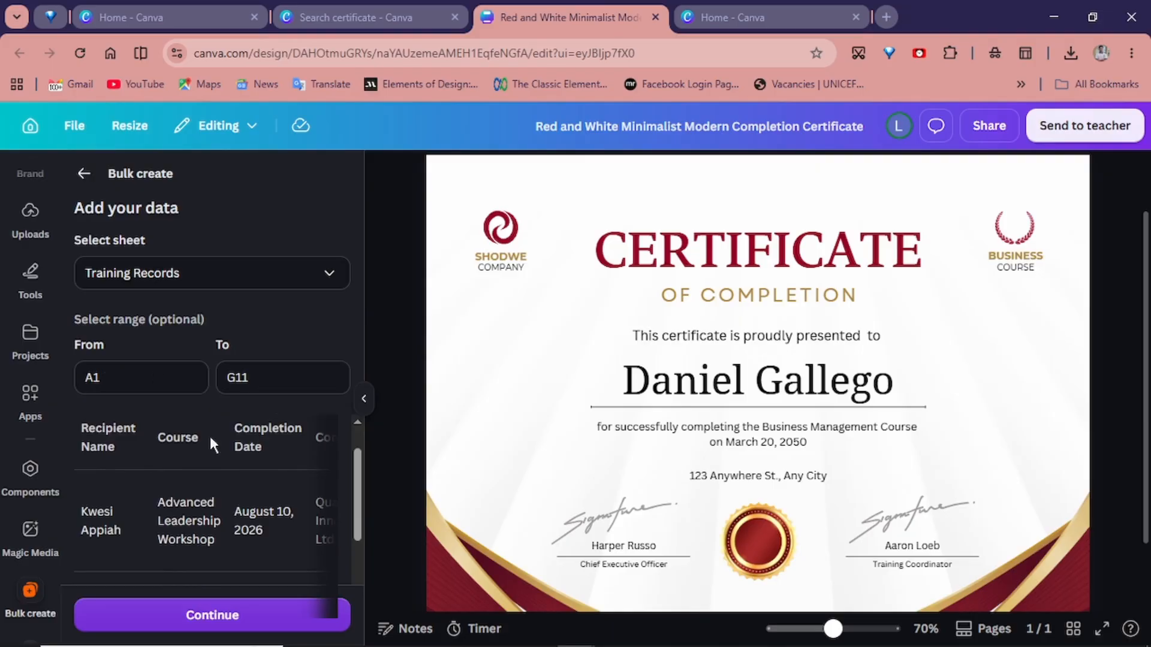
pyautogui.scroll(-3, 192, 420)
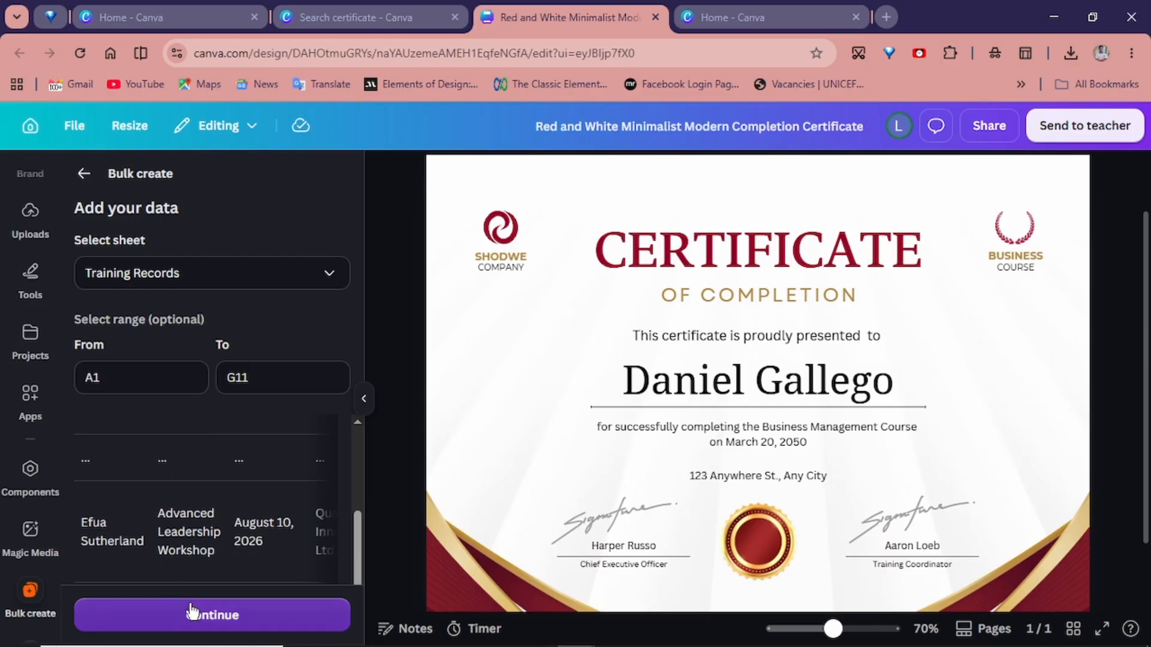
pyautogui.click(205, 617)
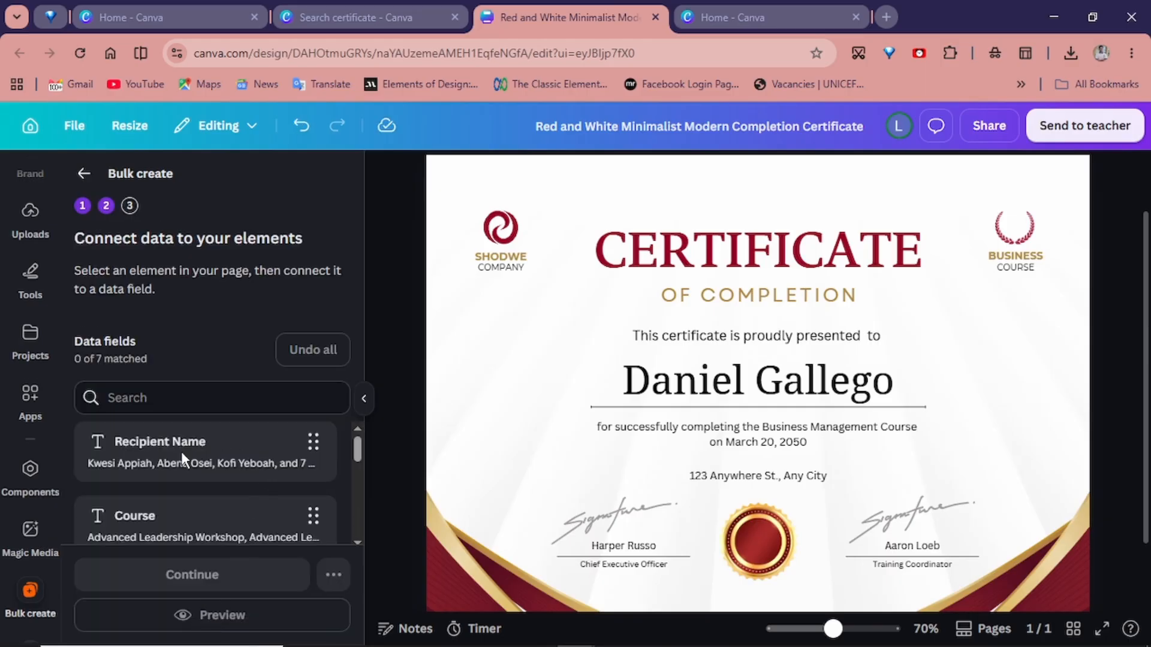
# Connect the Recipient Name field to the large recipient name and the Course field to the course completion text below it
pyautogui.scroll(-6, 183, 459)
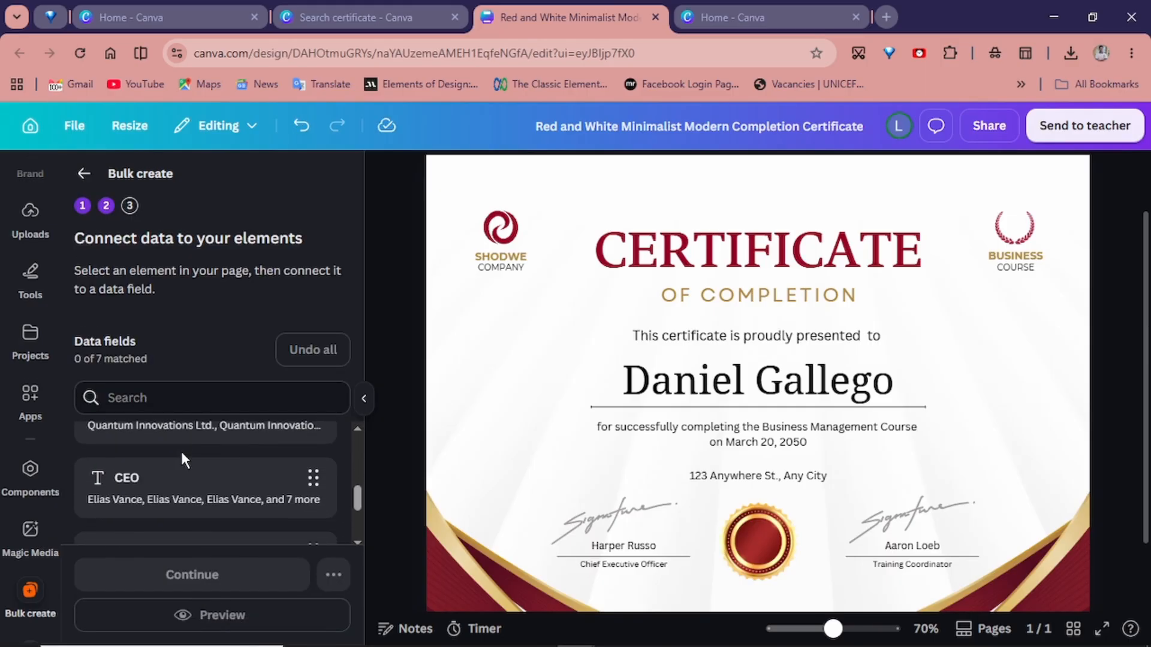
pyautogui.scroll(6, 181, 452)
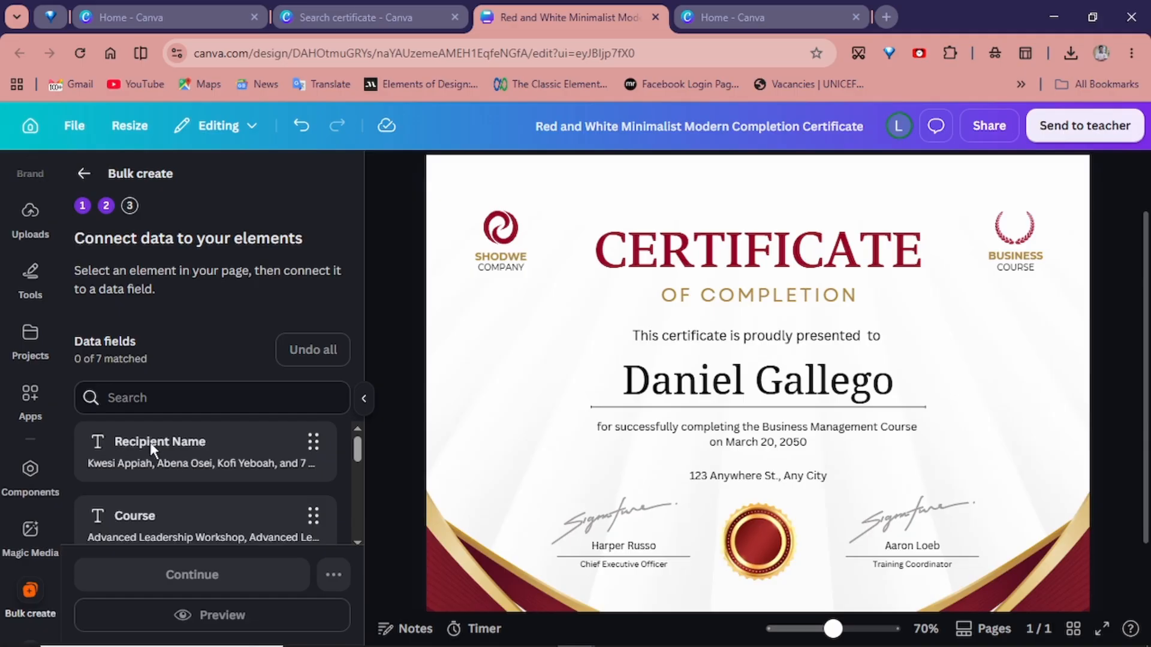
pyautogui.moveTo(150, 443); pyautogui.dragTo(693, 389)
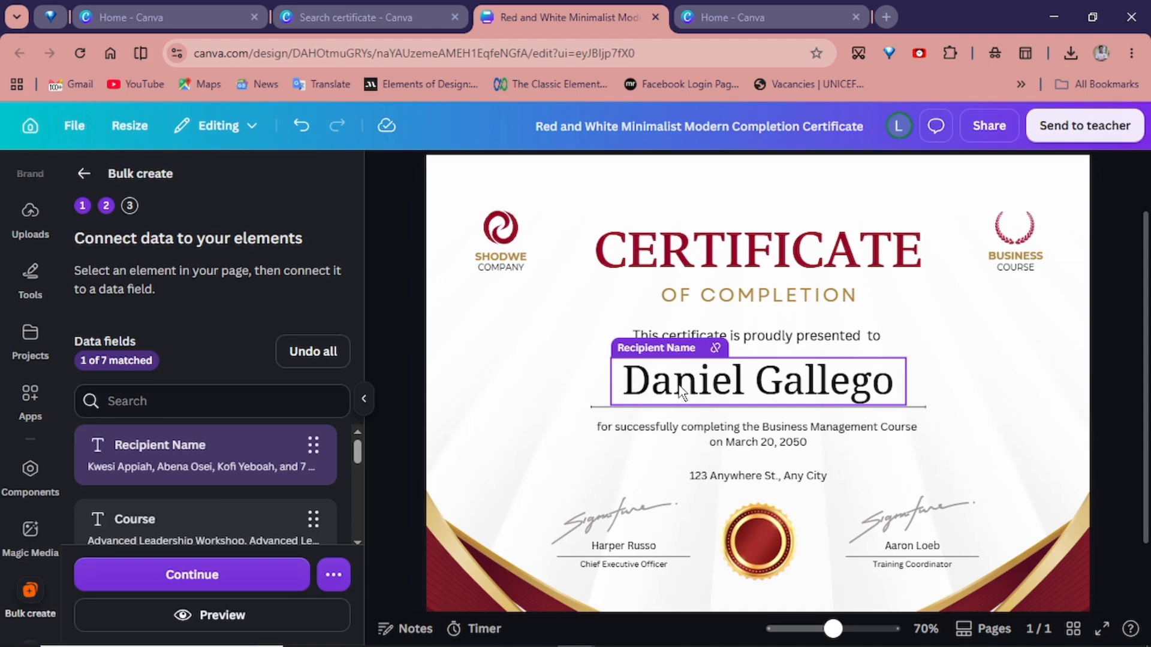
pyautogui.click(681, 432)
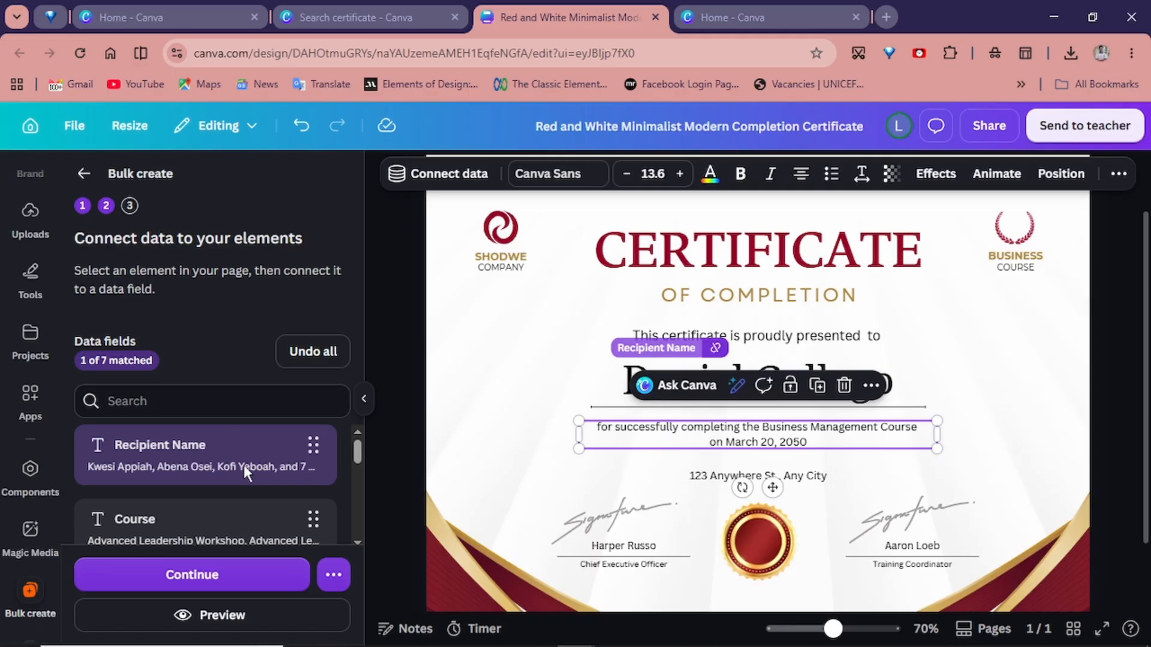
pyautogui.scroll(-1, 213, 465)
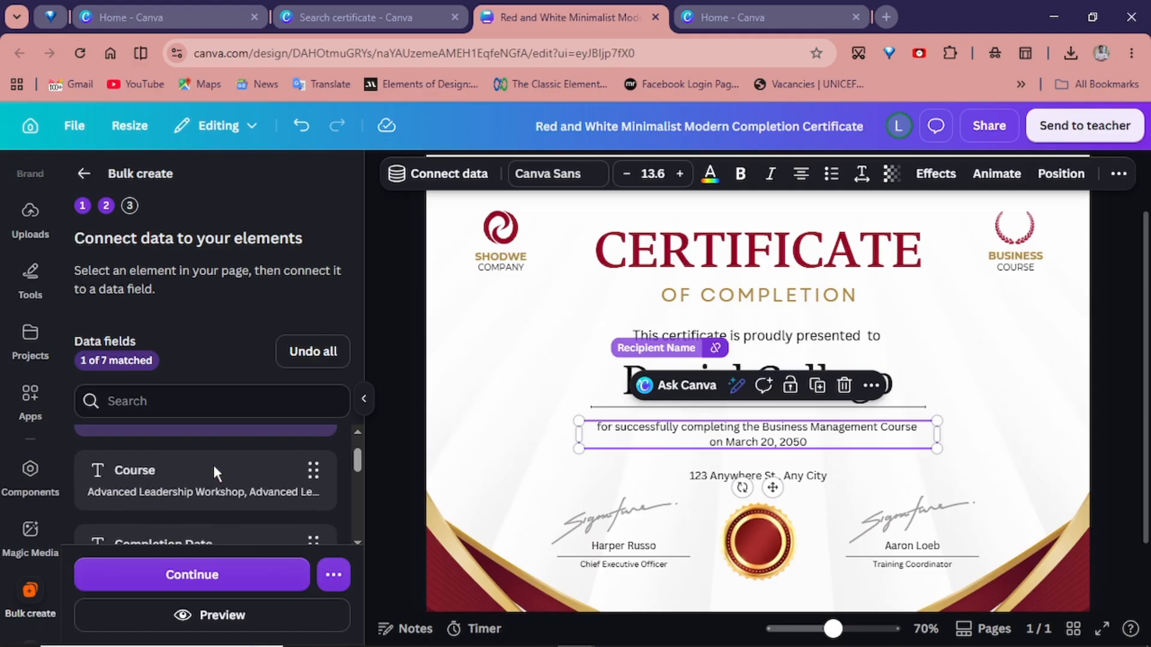
pyautogui.click(424, 175)
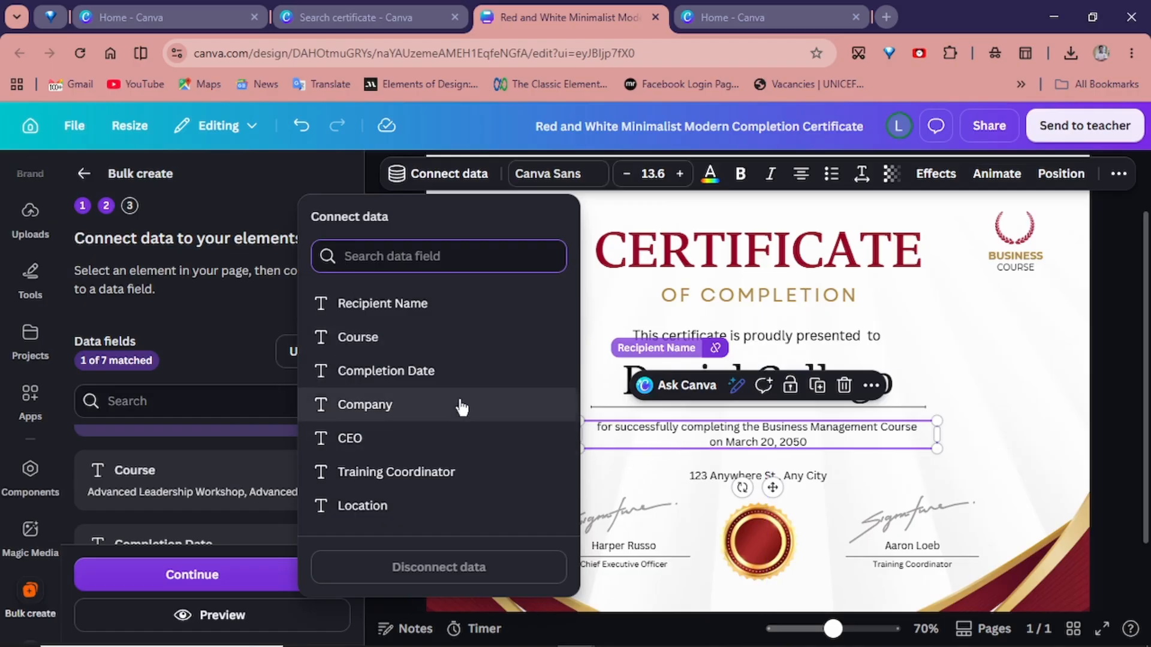
pyautogui.click(402, 340)
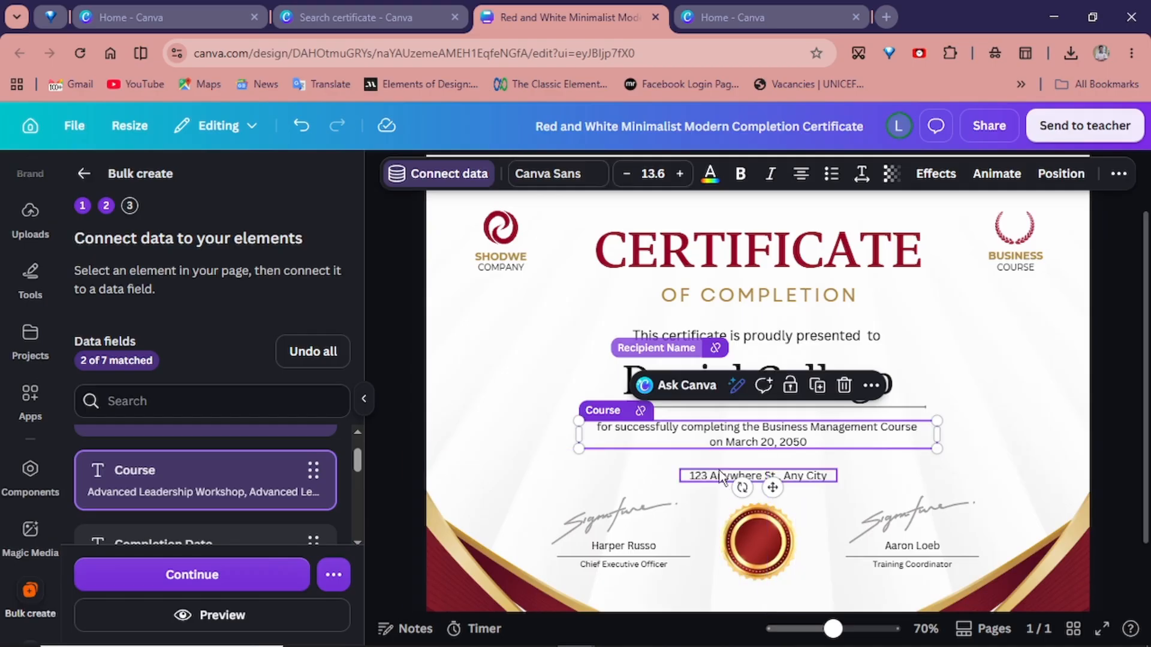
# Connect the CEO field to the name above Chief Executive Officer and the Training Coordinator field to the name above that title
pyautogui.scroll(-3, 721, 478)
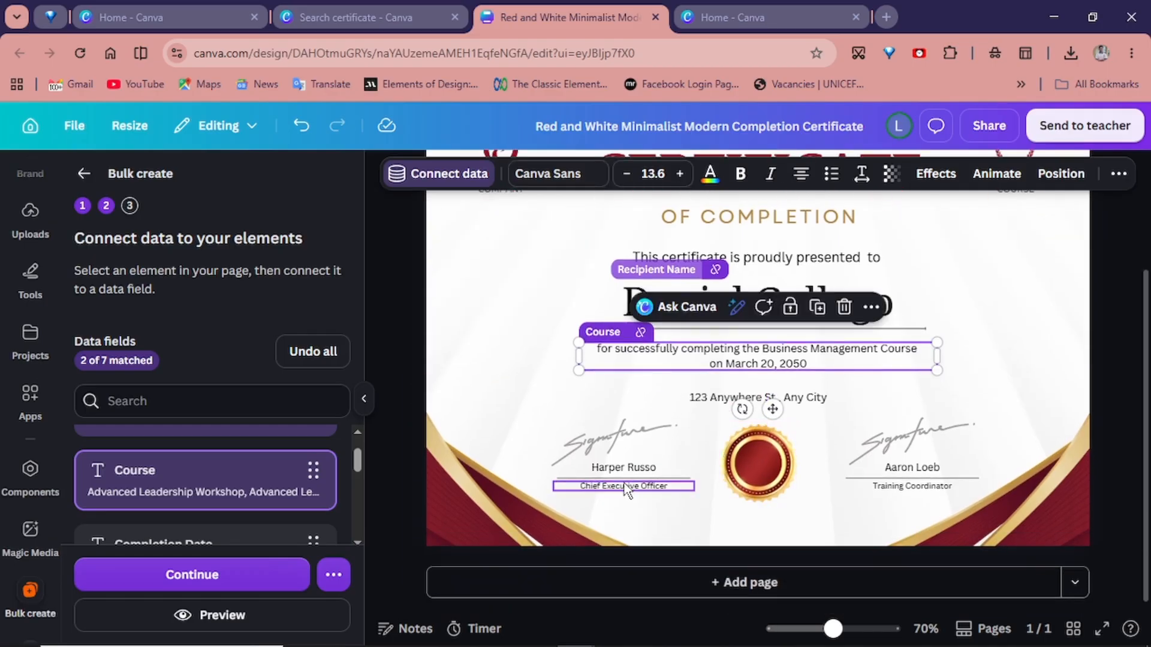
pyautogui.click(626, 470)
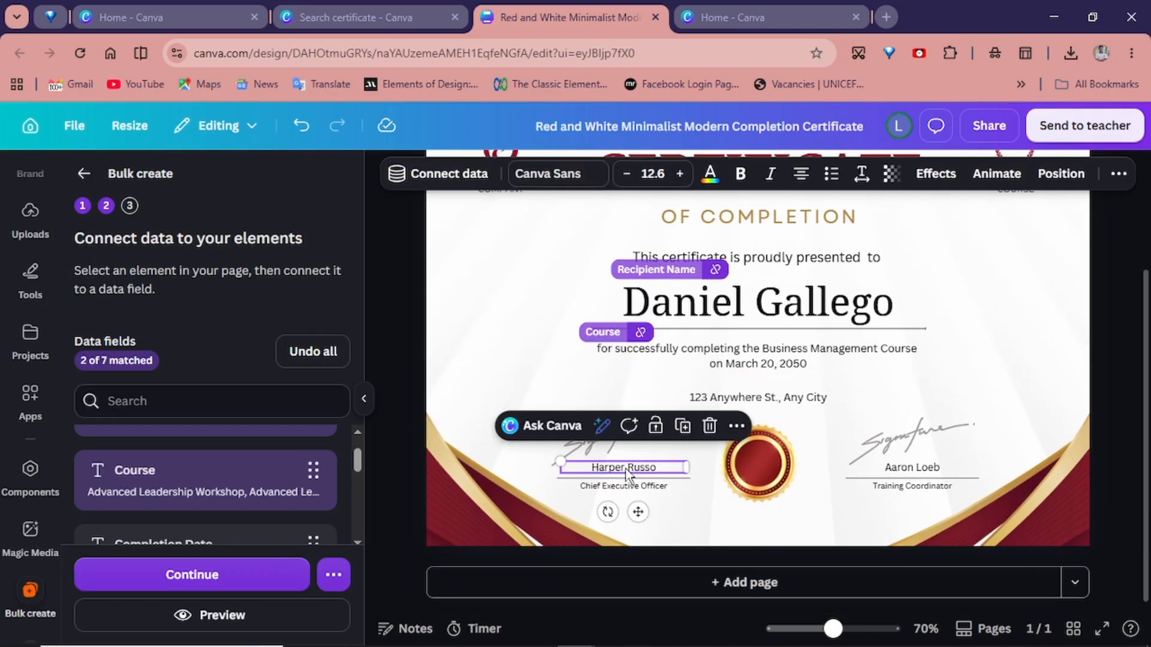
pyautogui.click(443, 174)
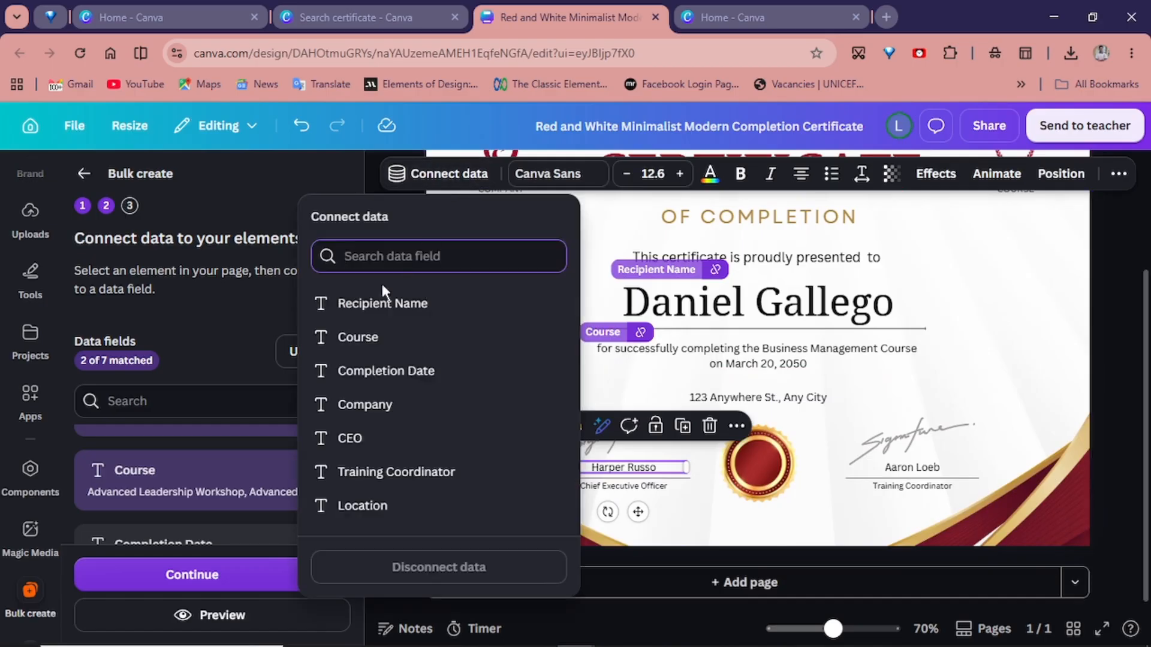
pyautogui.click(351, 438)
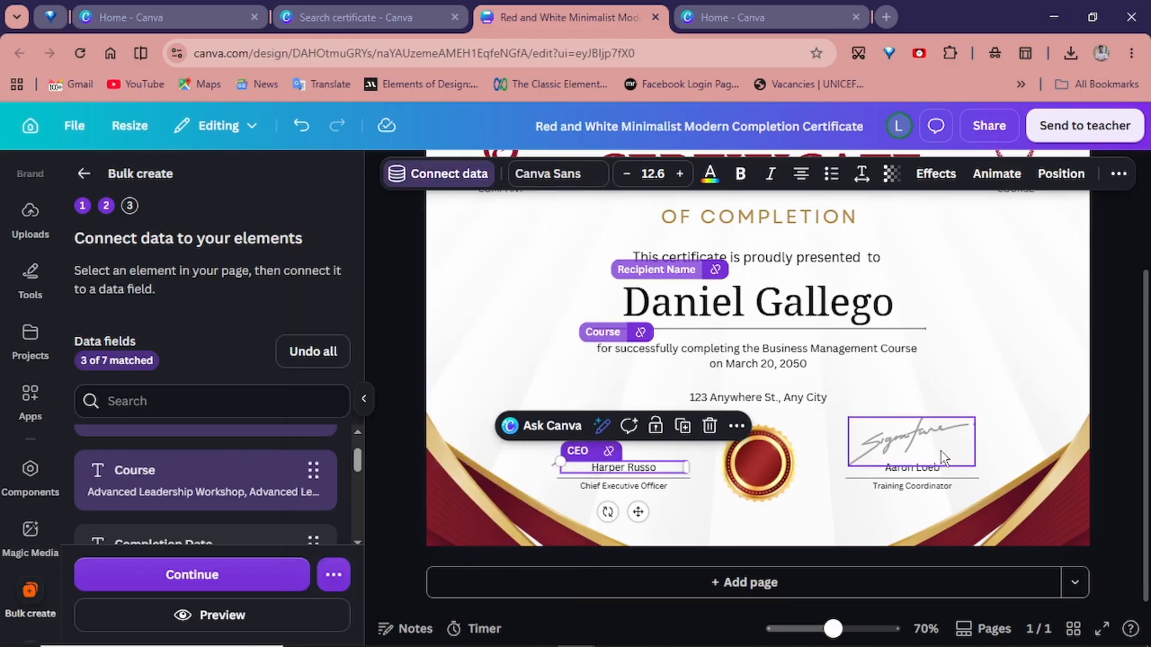
pyautogui.click(911, 467)
pyautogui.click(466, 174)
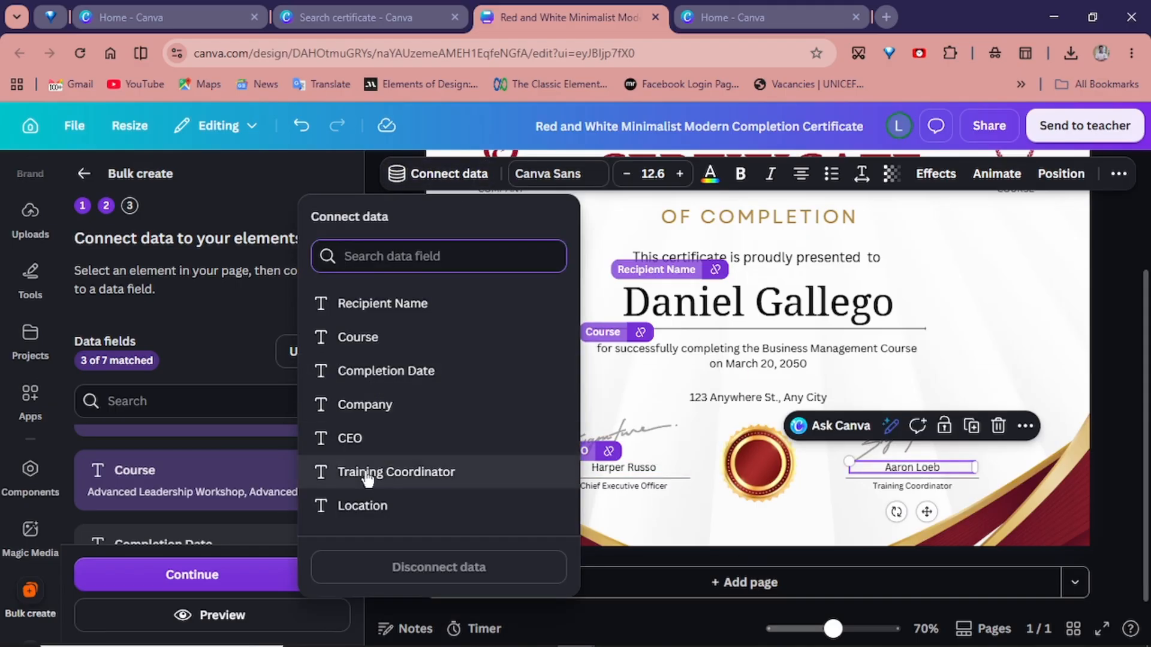
pyautogui.click(367, 472)
# Connect the Location field to the address line above the seal
pyautogui.click(758, 397)
pyautogui.click(450, 174)
pyautogui.click(364, 506)
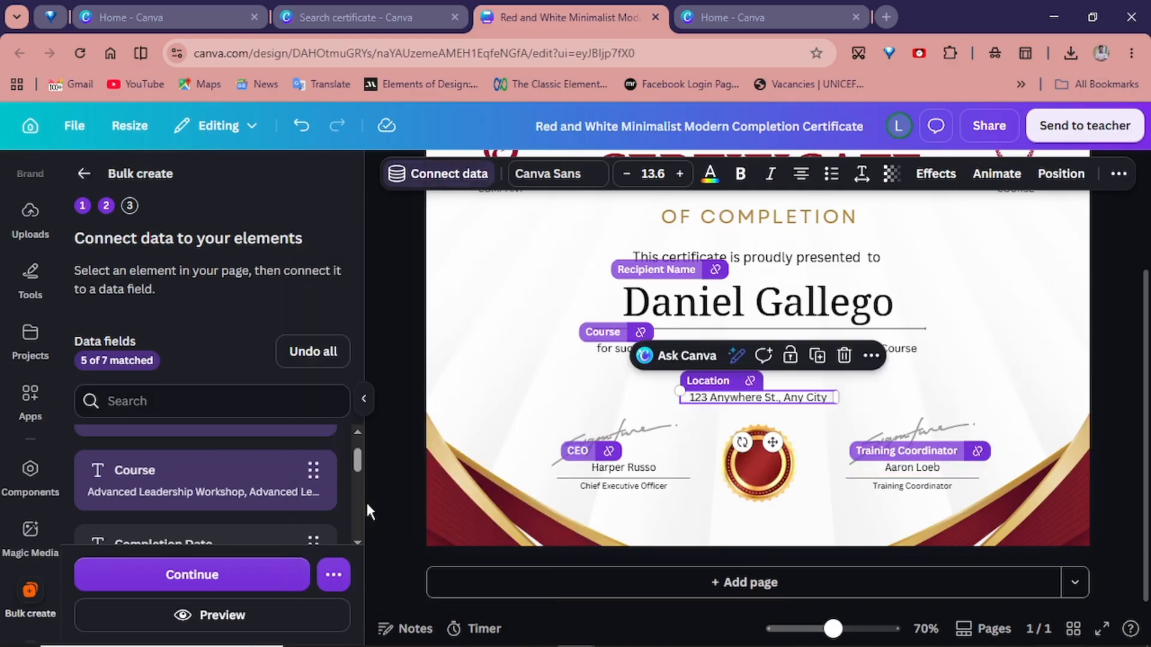
# Connect the Company field to the company text under the logo in the certificate's upper corner
pyautogui.scroll(-3, 170, 534)
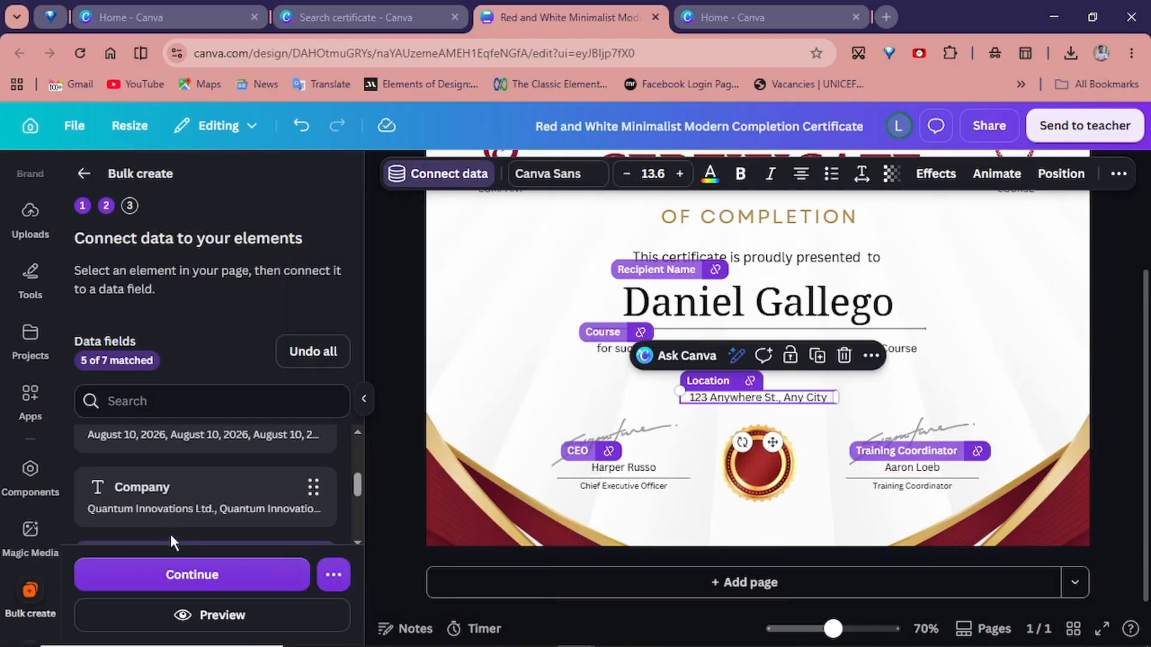
pyautogui.moveTo(178, 476); pyautogui.dragTo(497, 336)
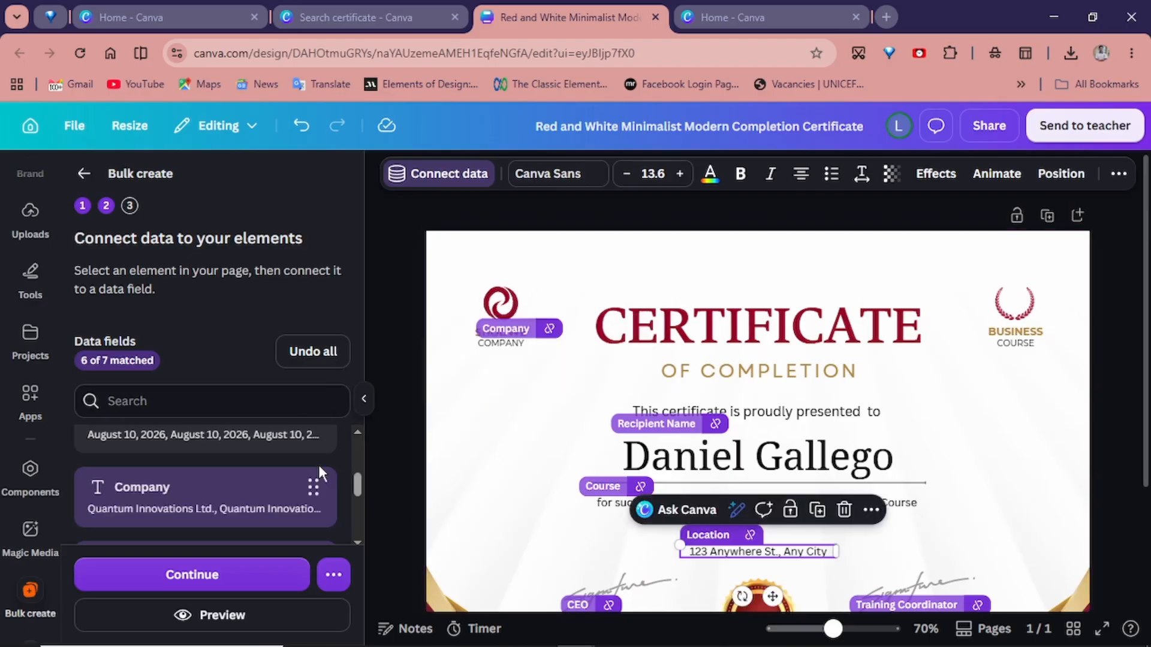
# Duplicate the "This certificate is proudly presented to" line and place the copy between the course completion text and the address line
pyautogui.scroll(-3, 207, 463)
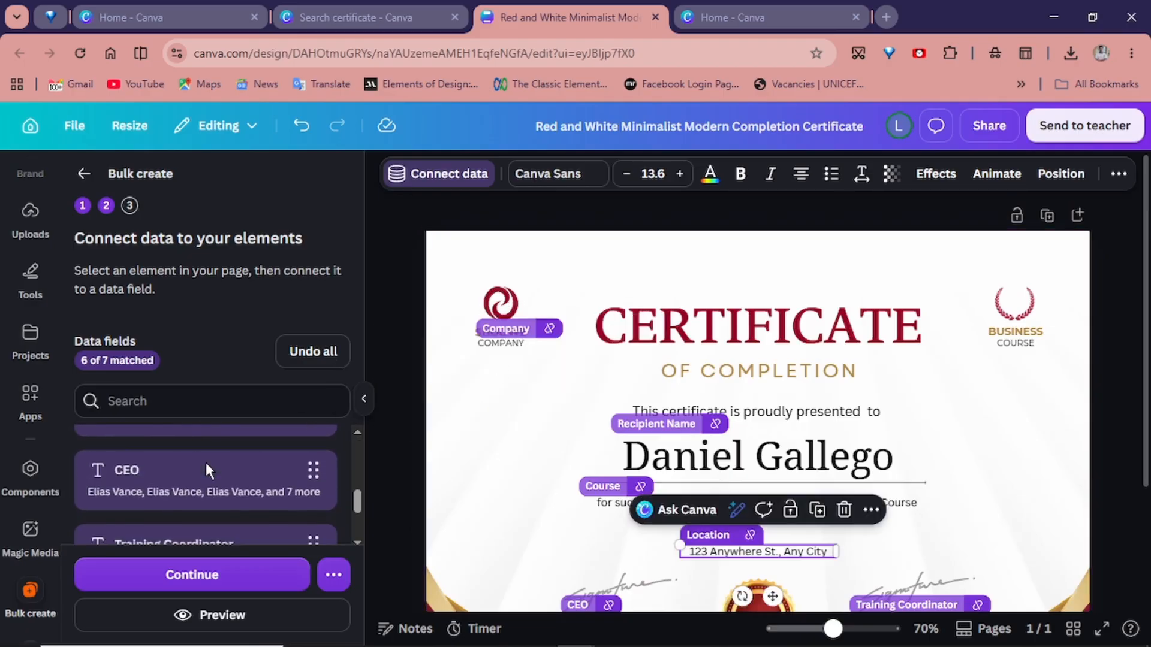
pyautogui.scroll(2, 206, 463)
pyautogui.scroll(1, 206, 464)
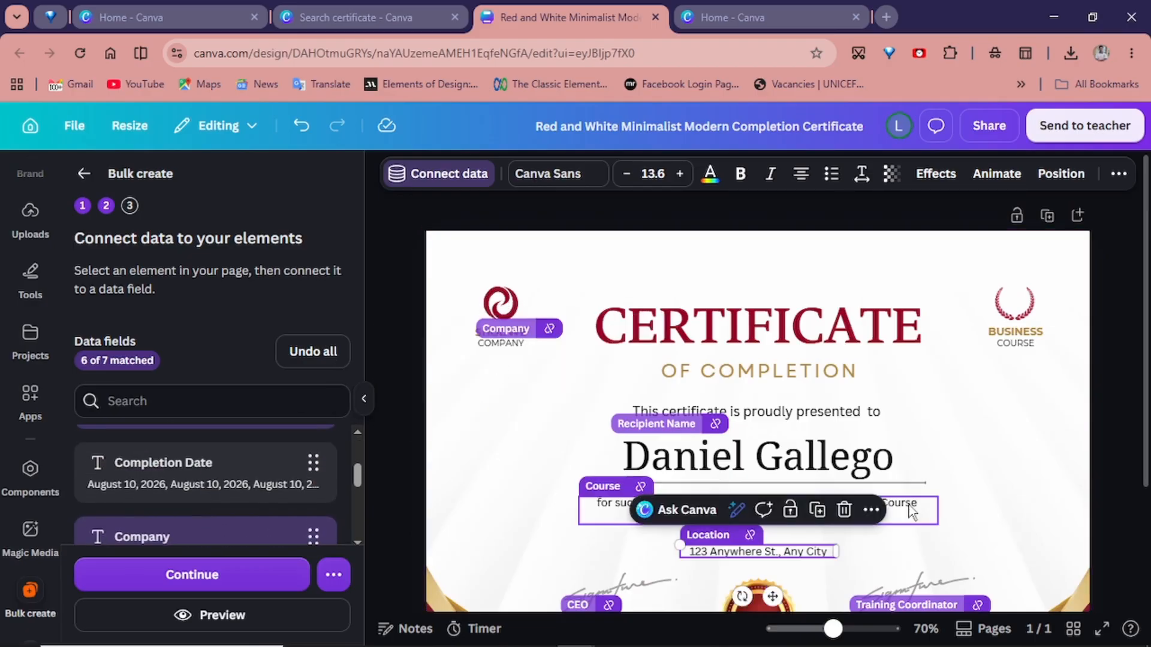
pyautogui.scroll(-2, 846, 412)
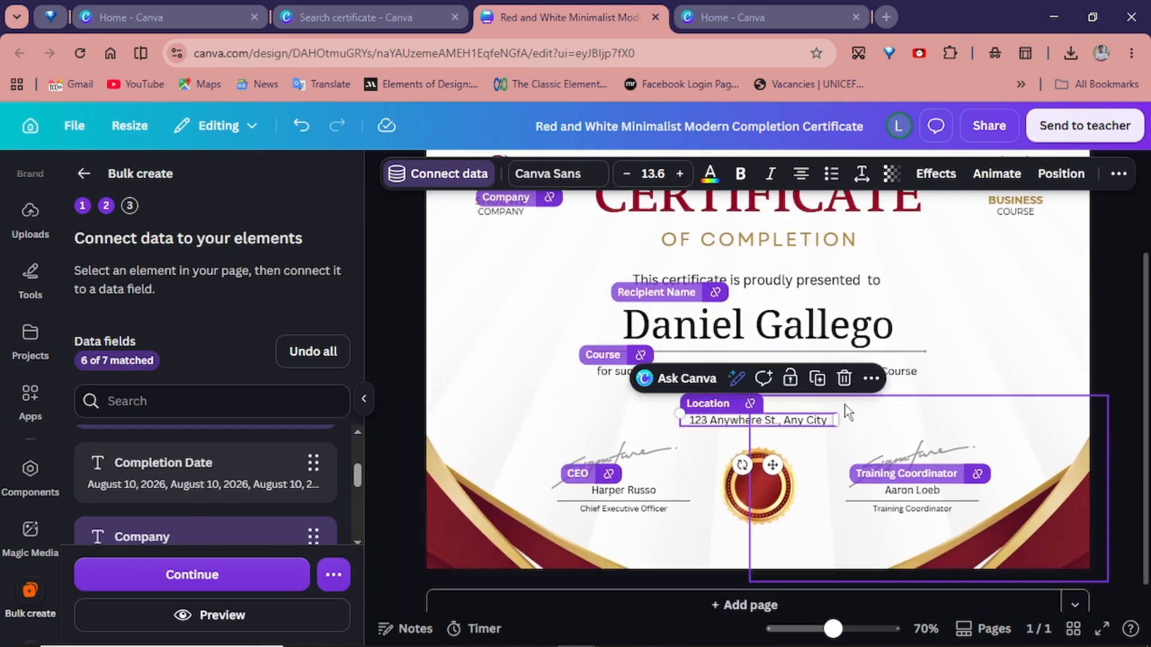
pyautogui.click(838, 280)
pyautogui.click(818, 237)
pyautogui.moveTo(783, 337); pyautogui.dragTo(797, 435)
pyautogui.scroll(4, 796, 435)
pyautogui.moveTo(477, 375); pyautogui.dragTo(477, 348)
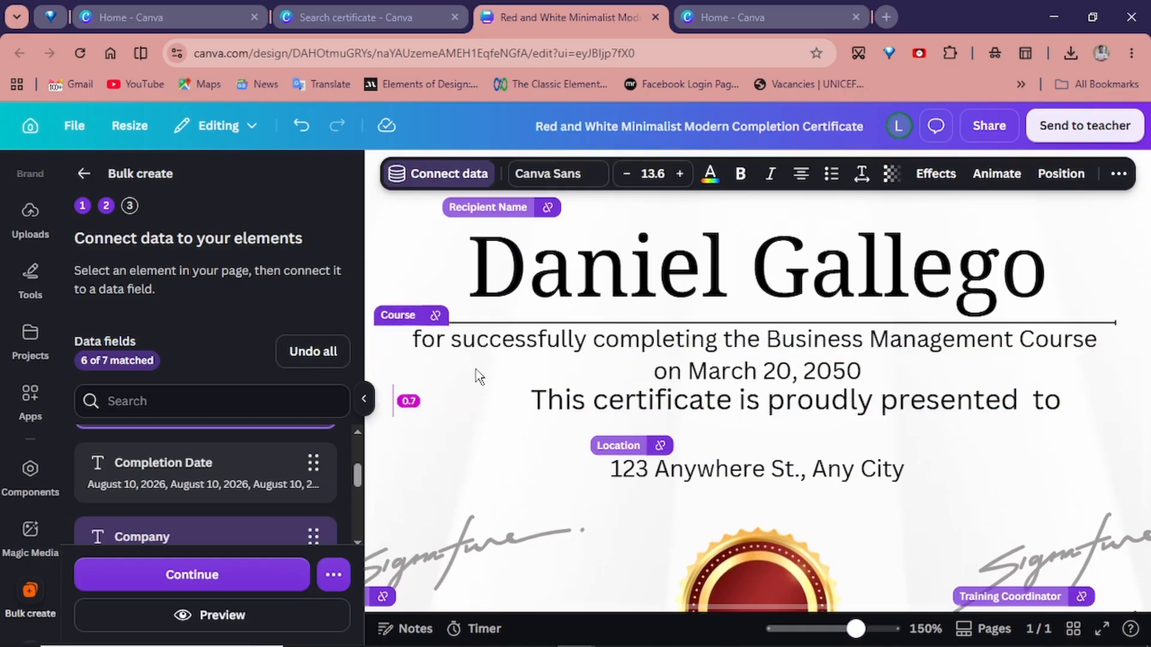
pyautogui.moveTo(610, 398); pyautogui.dragTo(610, 414)
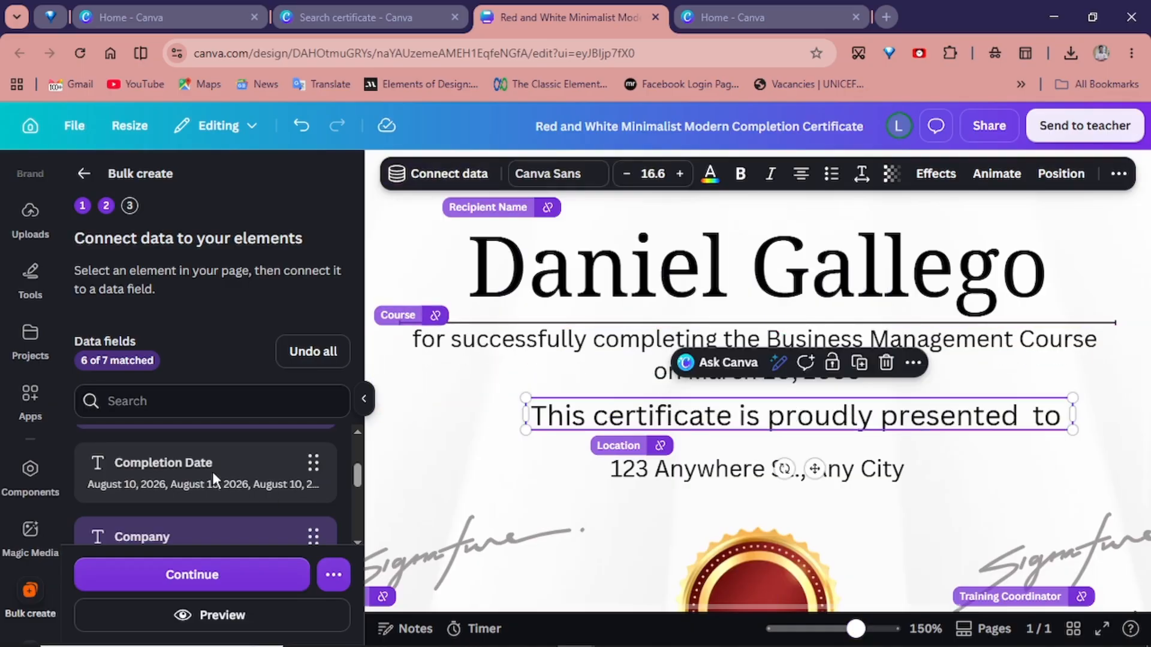
# Connect the Completion Date field to the duplicated text line above the address
pyautogui.moveTo(212, 472); pyautogui.dragTo(839, 406)
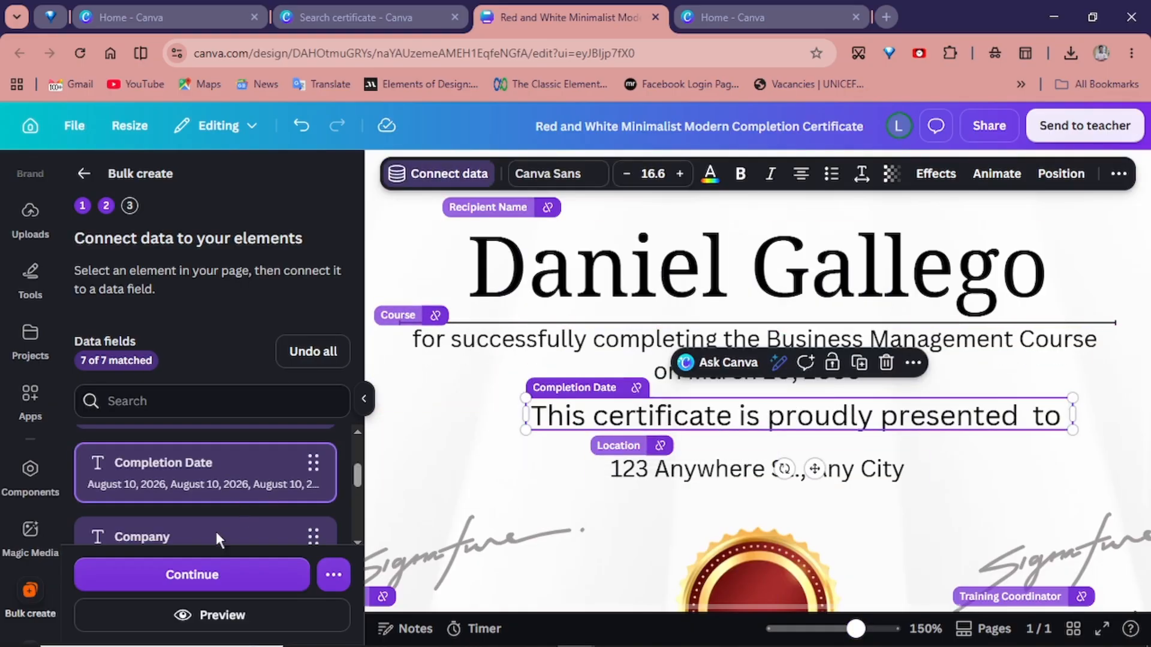
pyautogui.scroll(5, 225, 499)
pyautogui.scroll(-5, 738, 552)
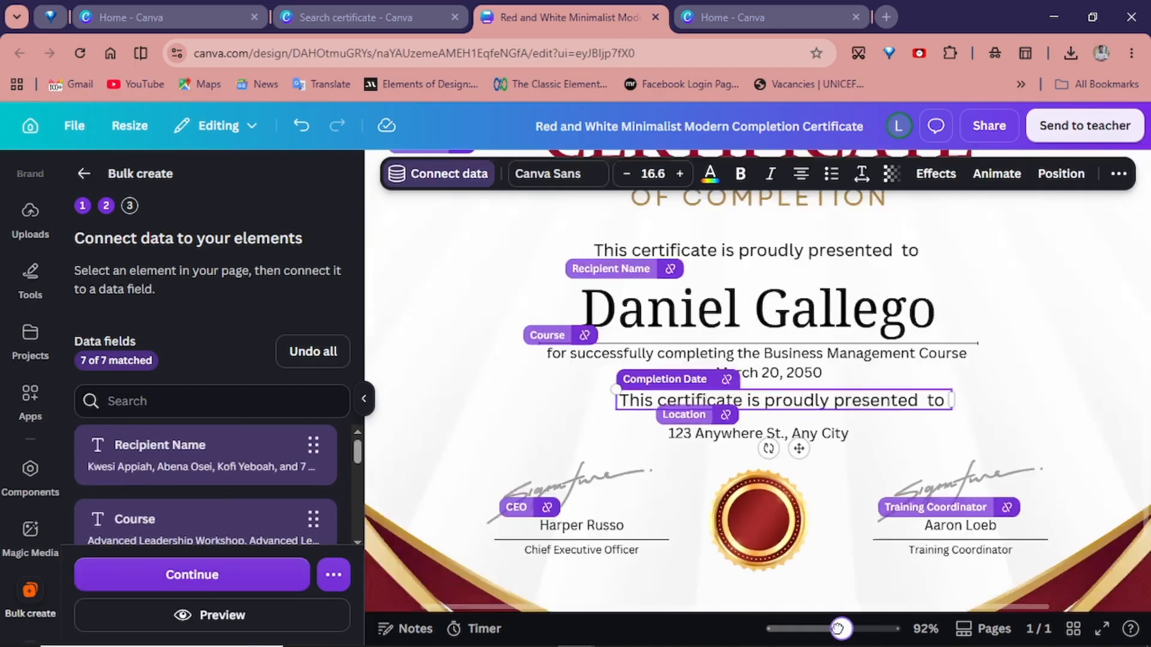
# Continue to applying the data, create 10 designs from all selected records, and open the generated design
pyautogui.click(190, 576)
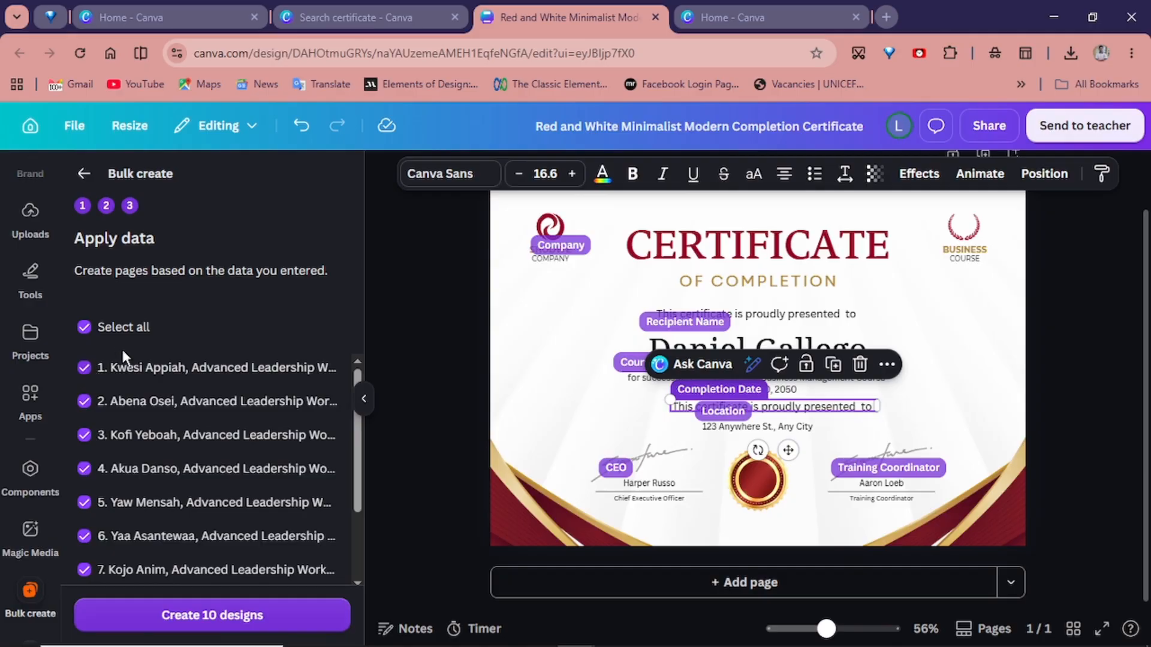
pyautogui.scroll(-3, 151, 476)
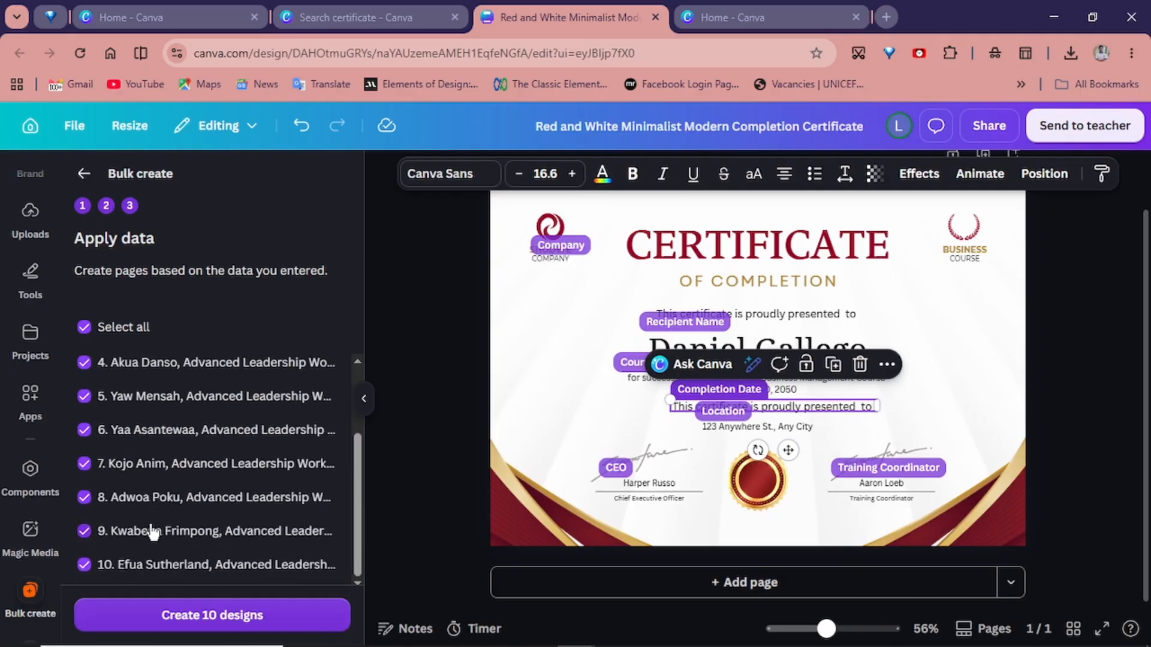
pyautogui.scroll(3, 151, 497)
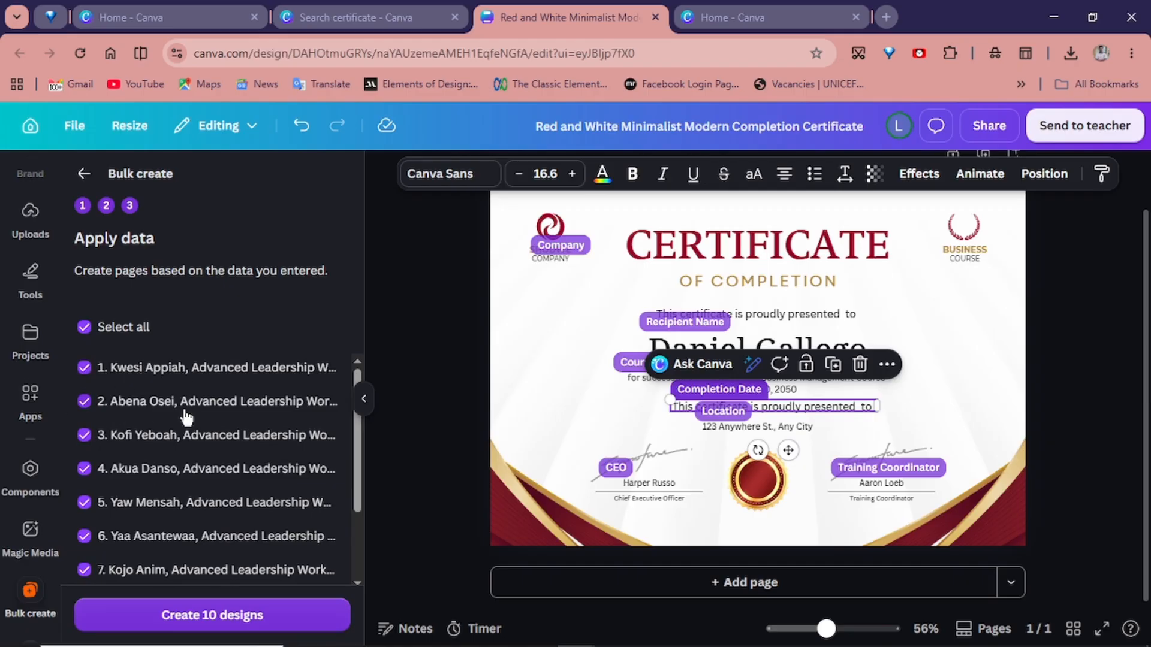
pyautogui.click(174, 621)
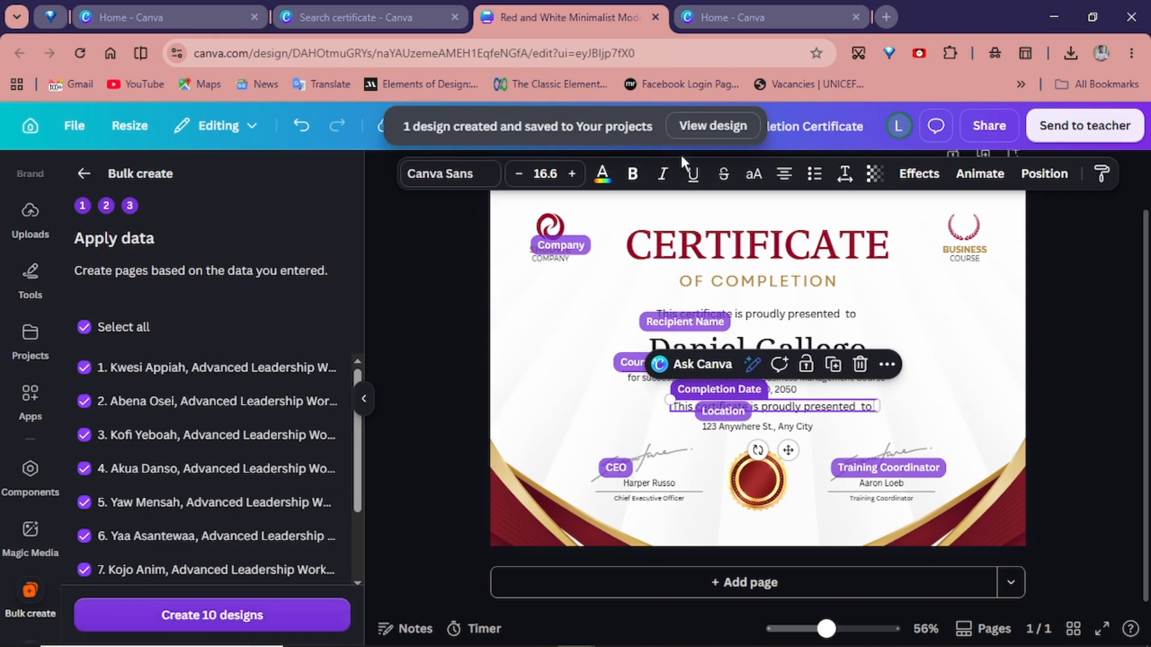
pyautogui.click(714, 128)
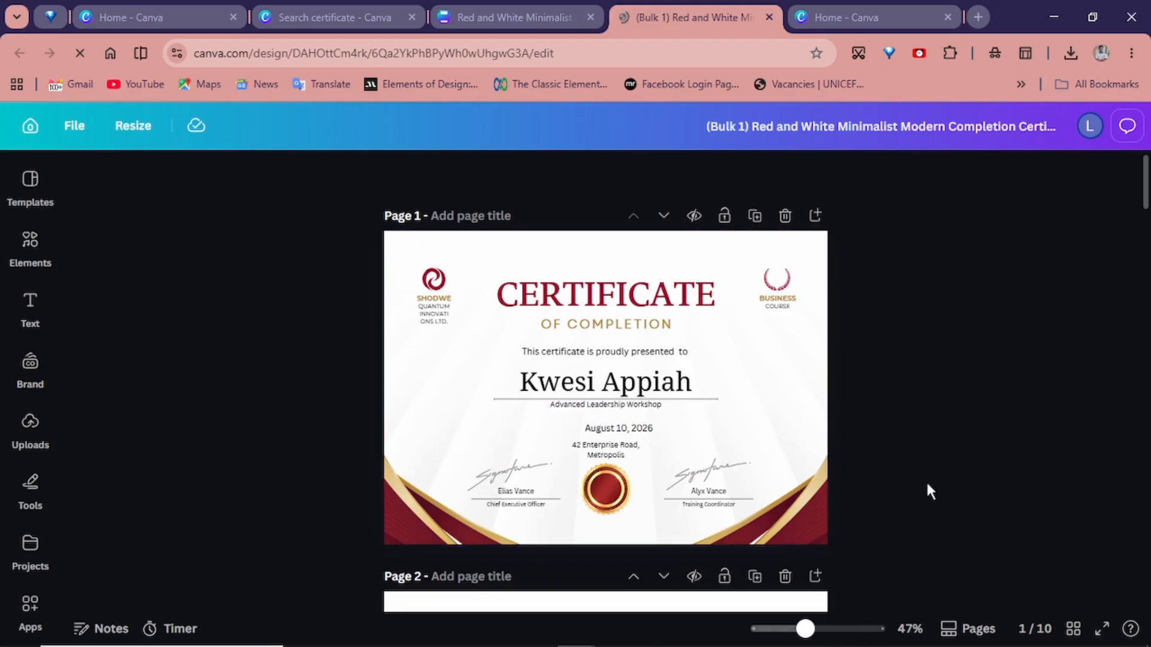
# Widen the recipient name's text box on page 10 so the full name fits on one line
pyautogui.scroll(-3, 926, 479)
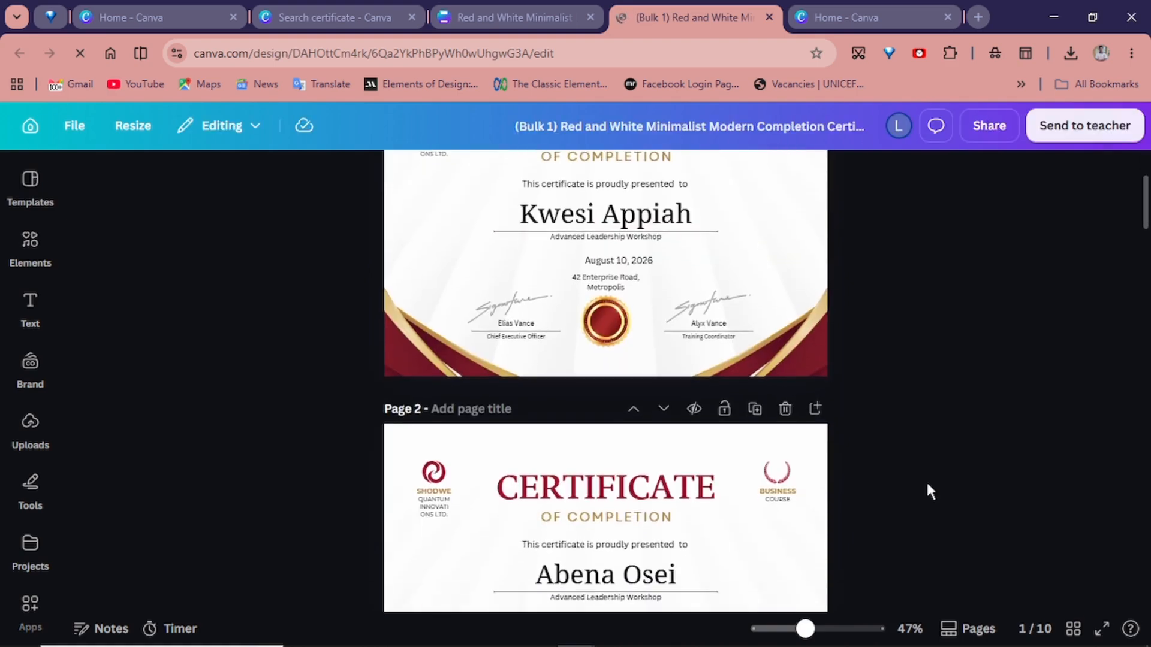
pyautogui.scroll(-5, 927, 485)
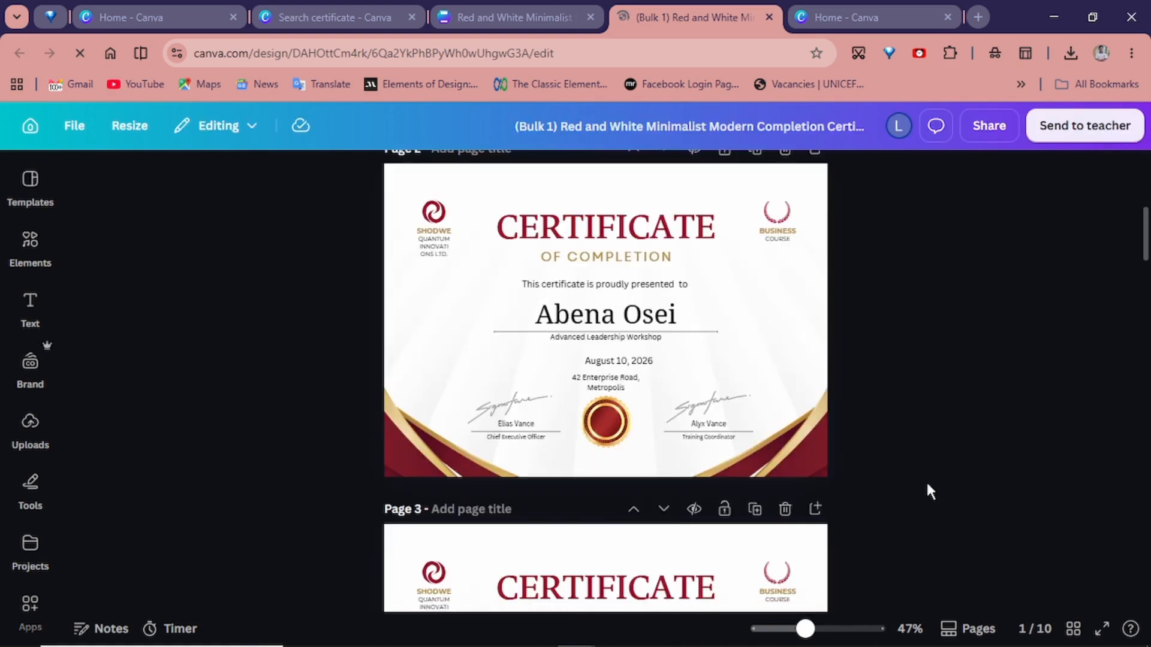
pyautogui.scroll(-8, 927, 485)
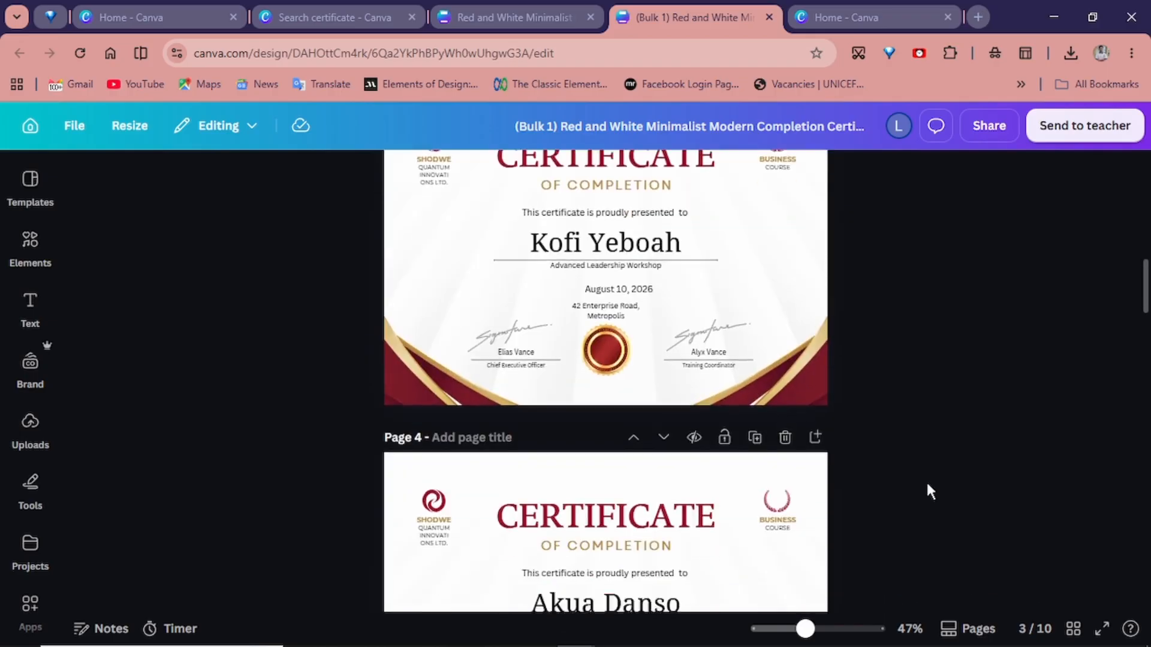
pyautogui.scroll(-10, 926, 485)
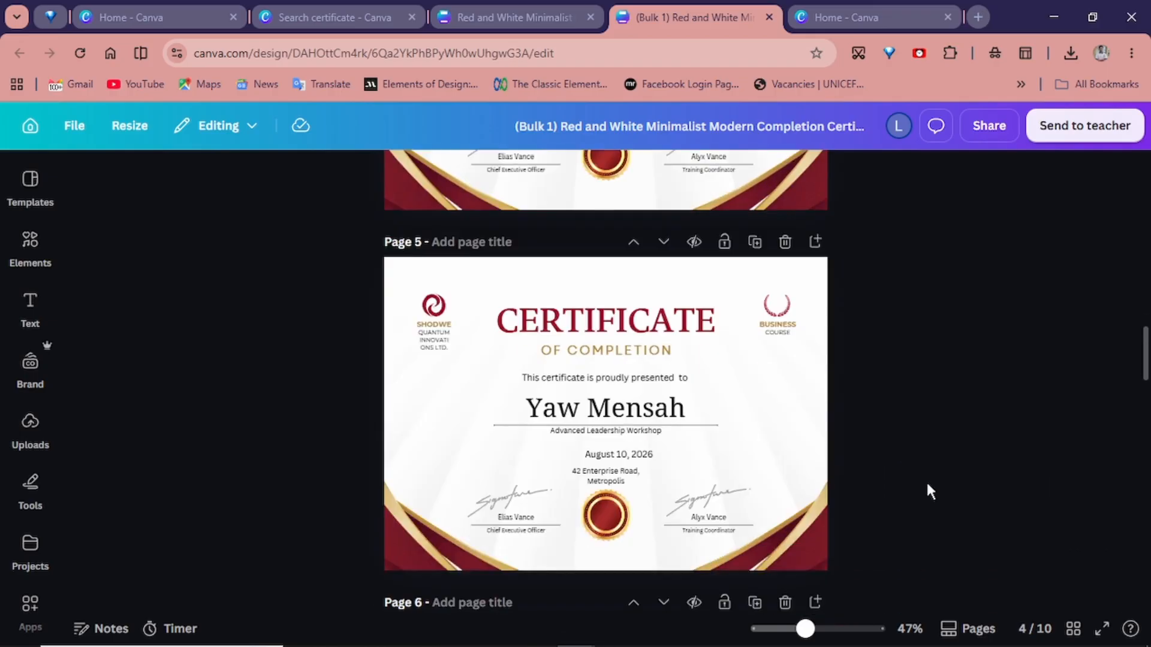
pyautogui.scroll(-17, 927, 485)
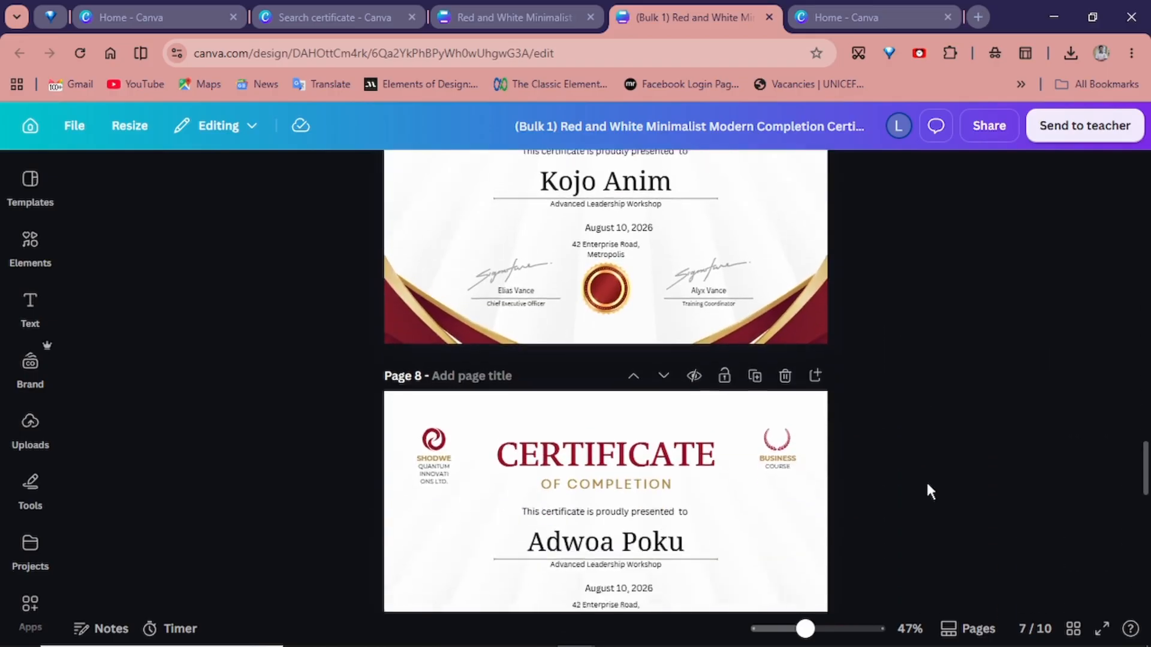
pyautogui.scroll(-16, 927, 485)
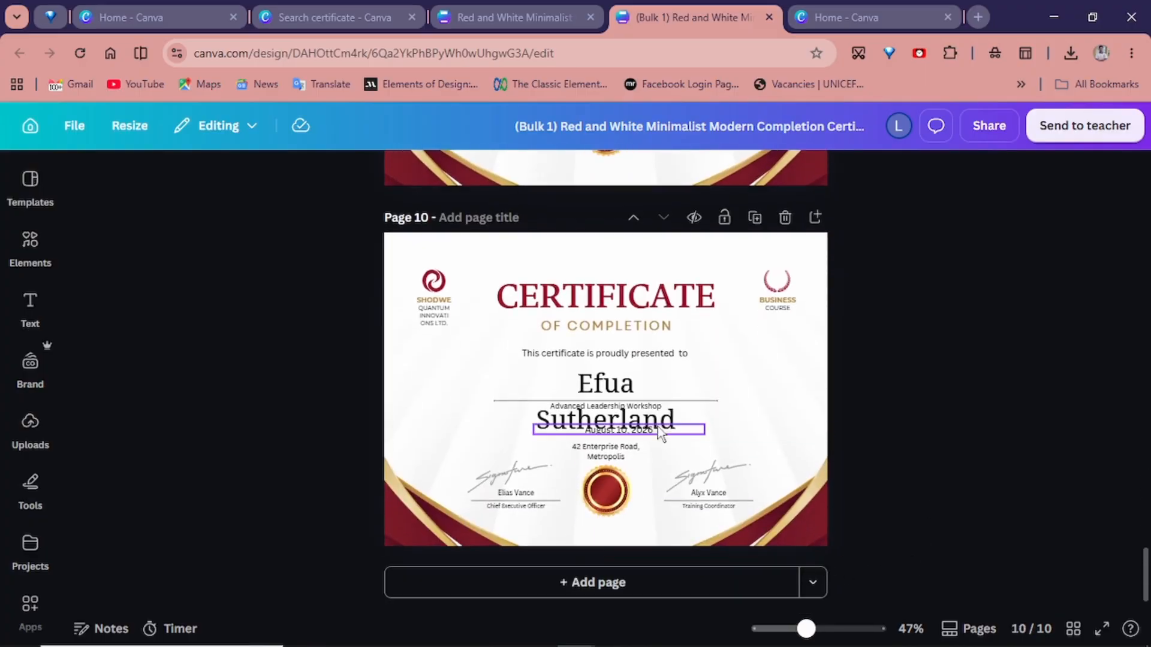
pyautogui.click(701, 401)
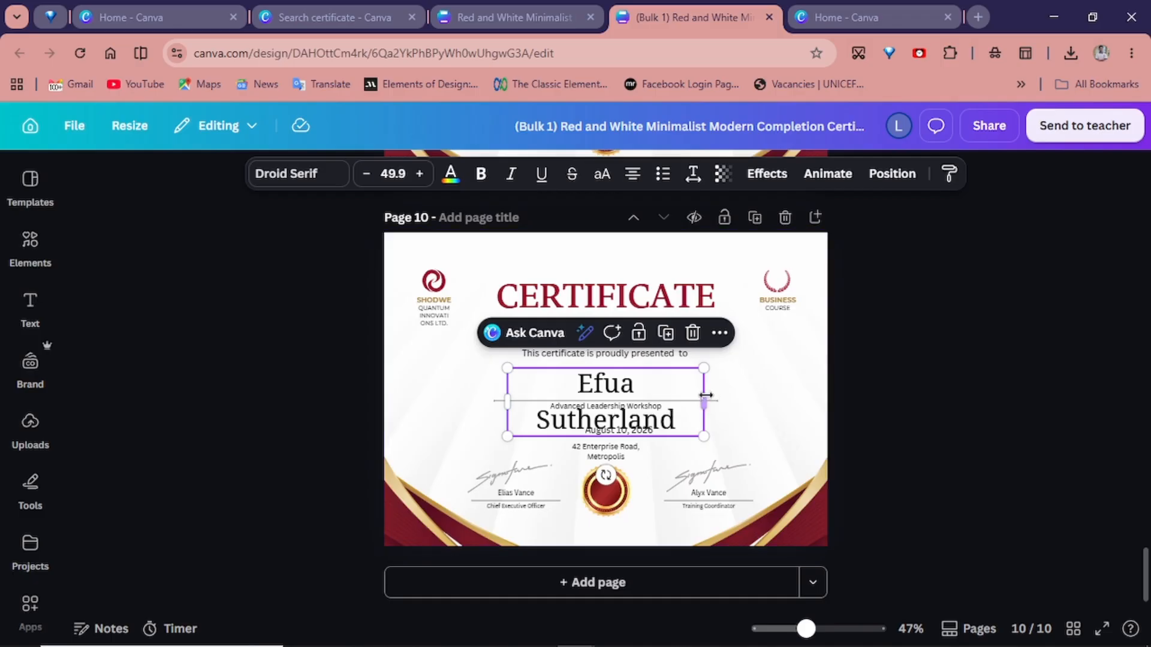
pyautogui.moveTo(716, 397)
pyautogui.mouseDown()
pyautogui.moveTo(753, 390)
pyautogui.moveTo(722, 389)
pyautogui.mouseUp()
# Look back through the generated certificates from page 10 up to page 1
pyautogui.scroll(15, 980, 404)
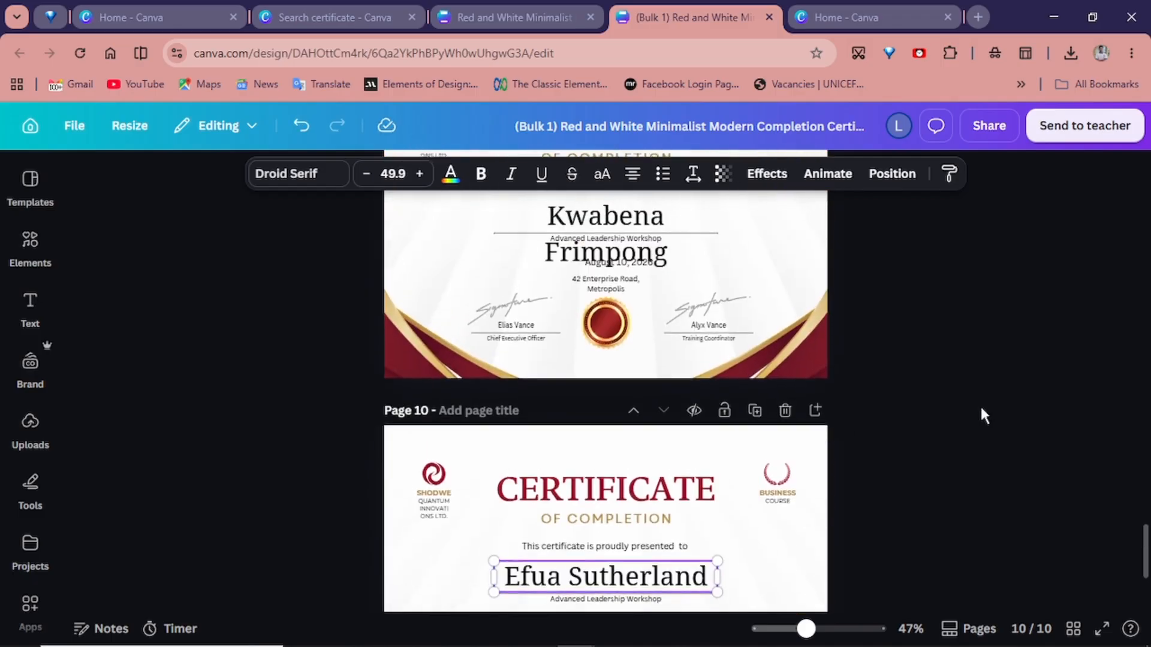
pyautogui.scroll(5, 979, 404)
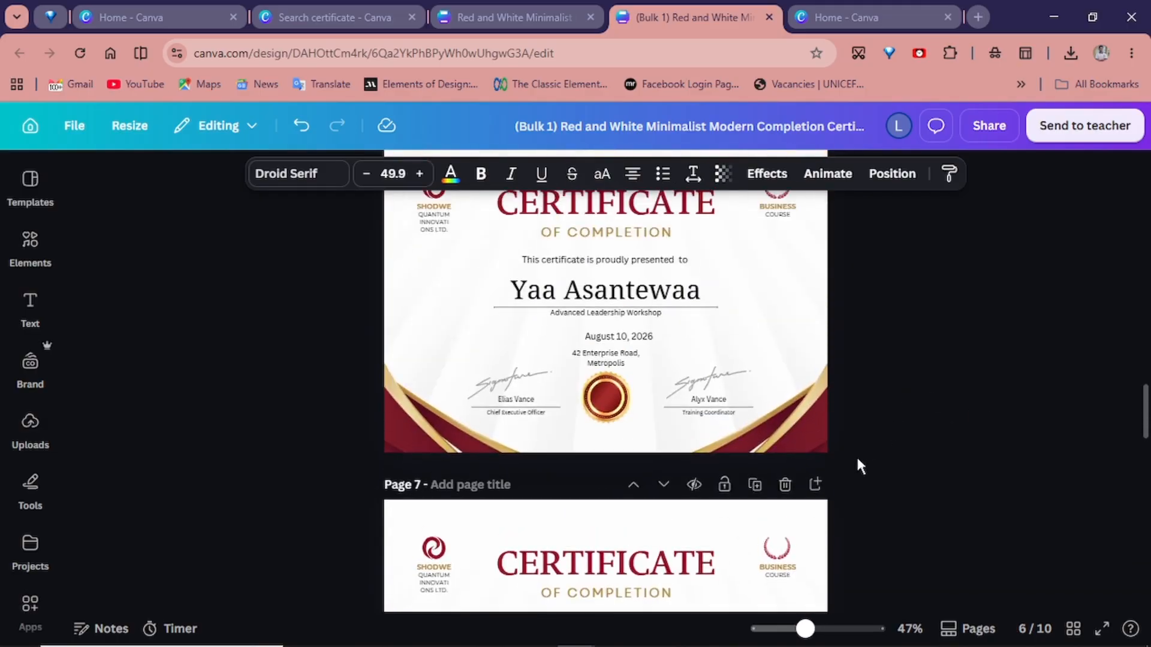
pyautogui.scroll(20, 859, 460)
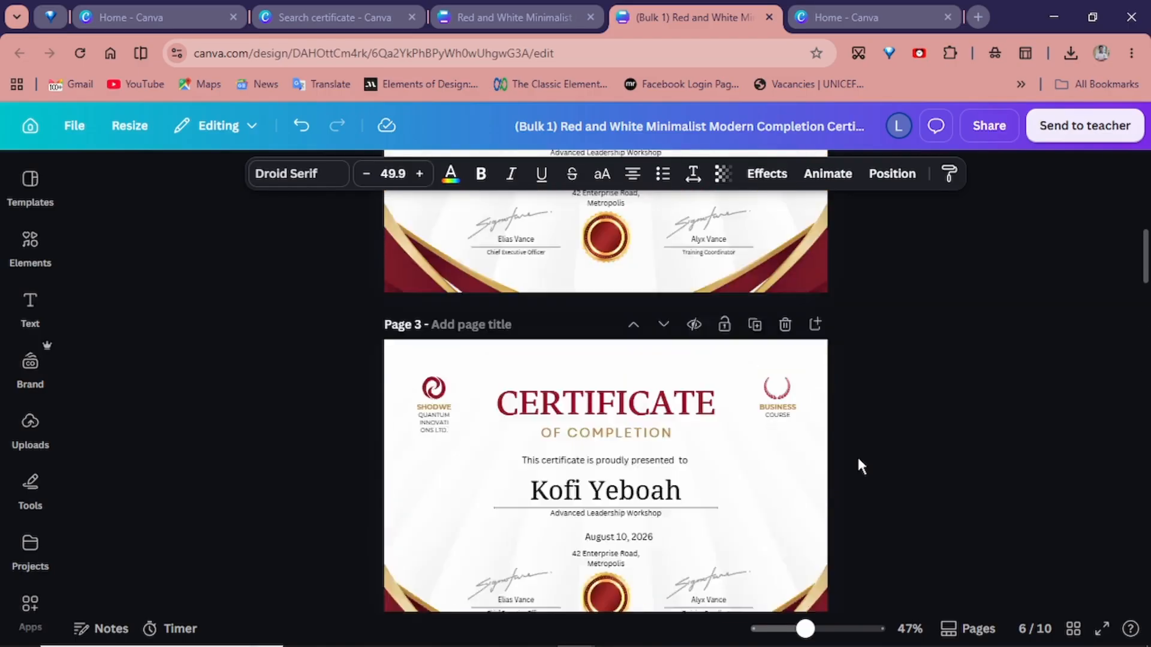
pyautogui.scroll(3, 858, 460)
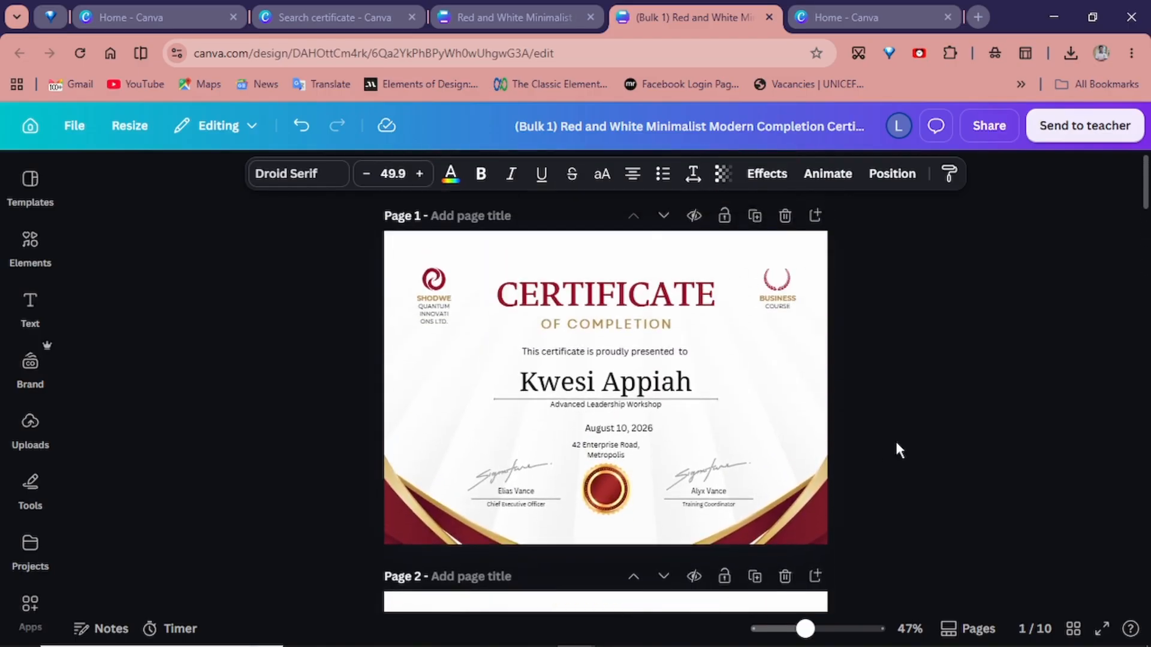